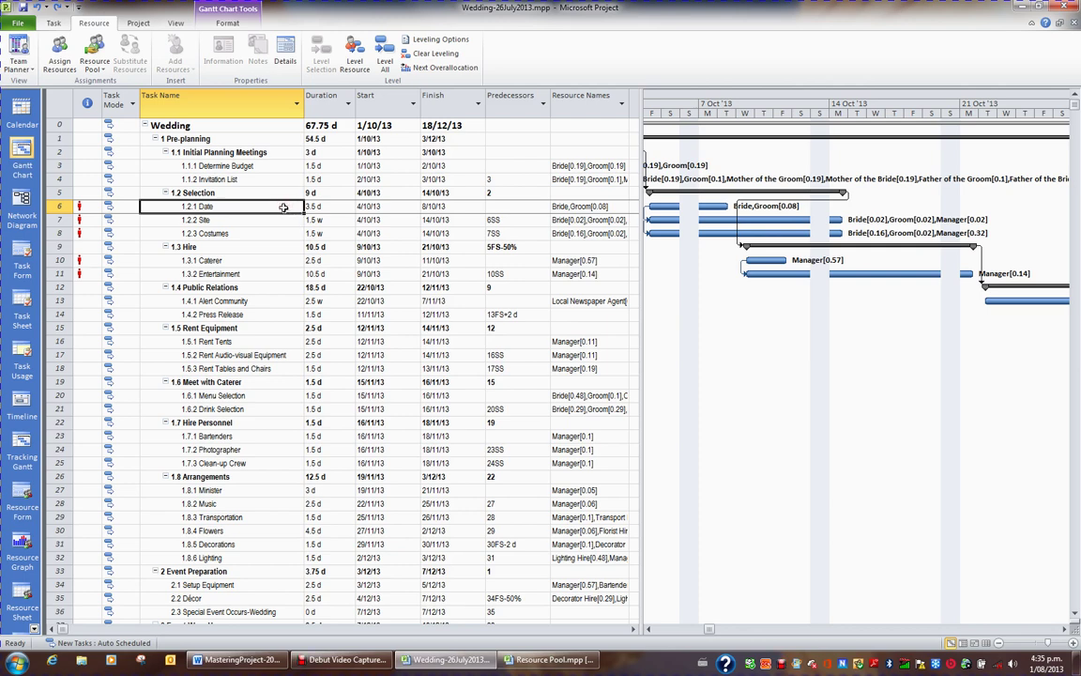
Step: Set the Bride's assignment on the Date task to 2h of work, giving 0.08 units
{"action": "left_click", "coordinate": [58, 62]}
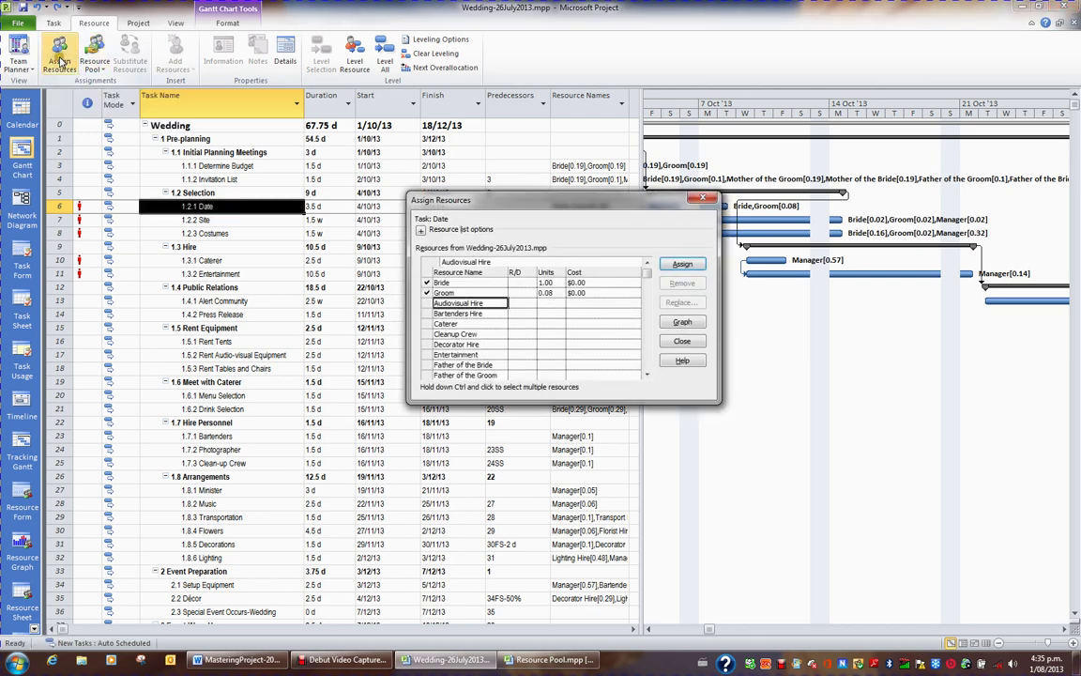
{"action": "left_click", "coordinate": [547, 283]}
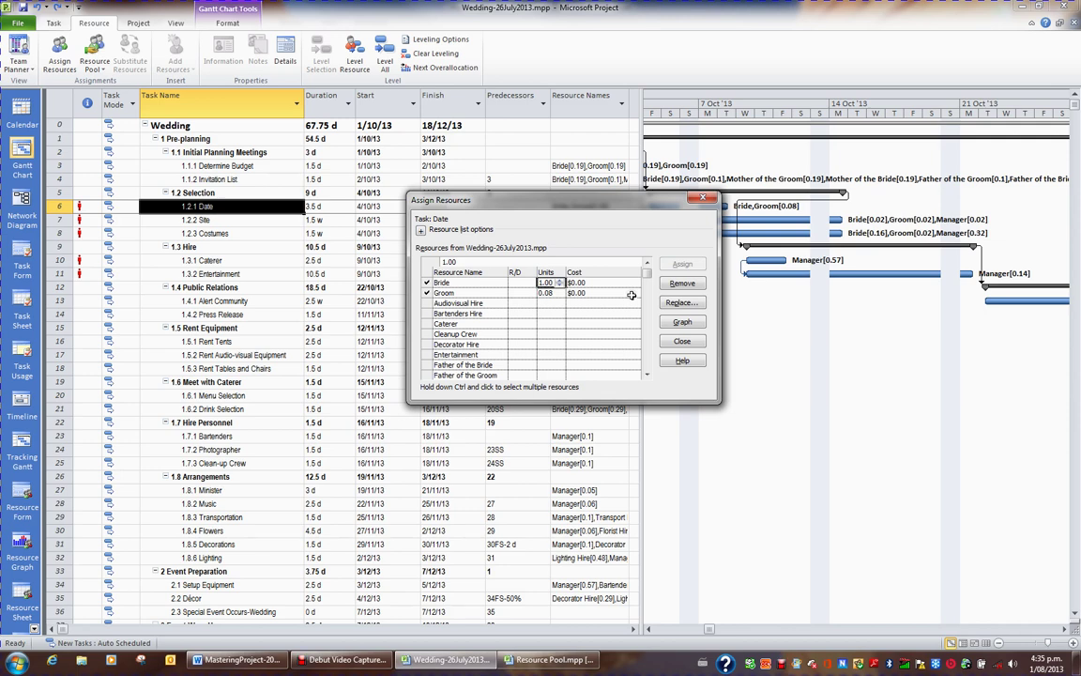
{"action": "type", "text": "2h"}
{"action": "key", "text": "Return"}
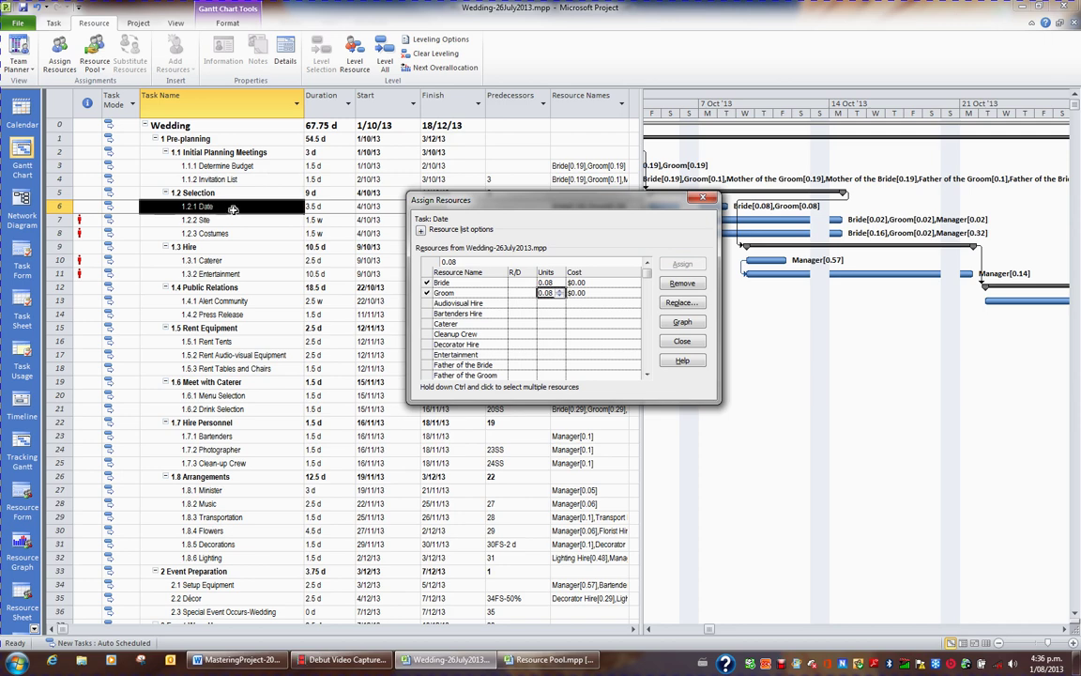
{"action": "left_click", "coordinate": [682, 342]}
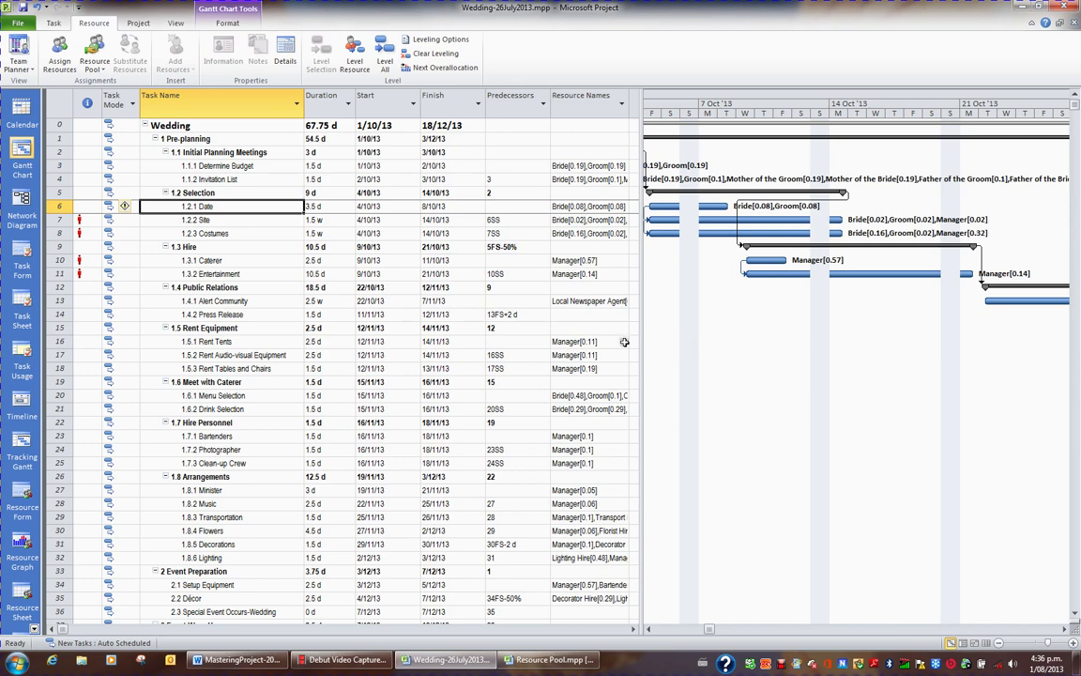
Step: Resolve the Manager's overlap on the Hire tasks by setting the Entertainment task's predecessor to 10, finish-to-start
{"action": "left_click", "coordinate": [251, 221]}
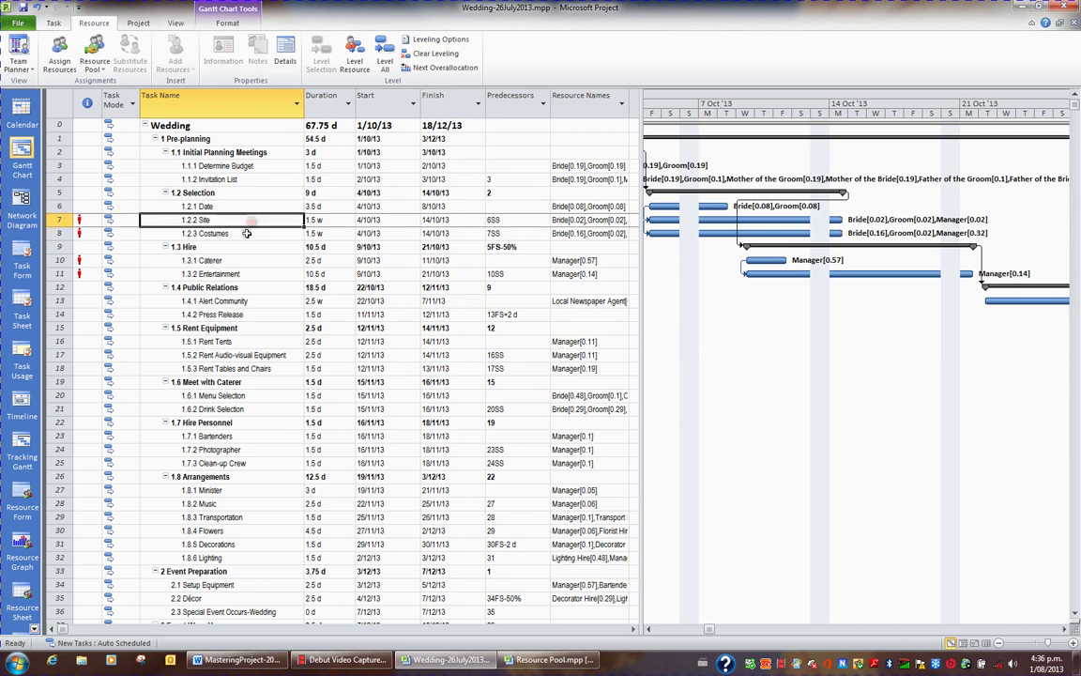
{"action": "left_click", "coordinate": [242, 233]}
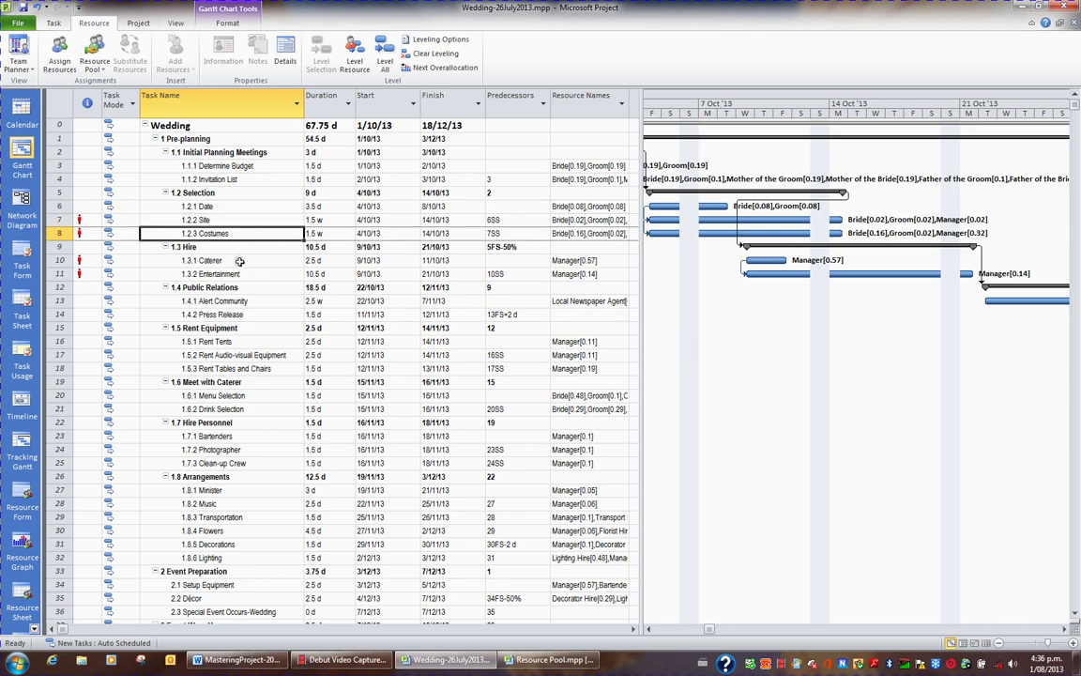
{"action": "left_click", "coordinate": [239, 261]}
{"action": "left_click", "coordinate": [238, 273]}
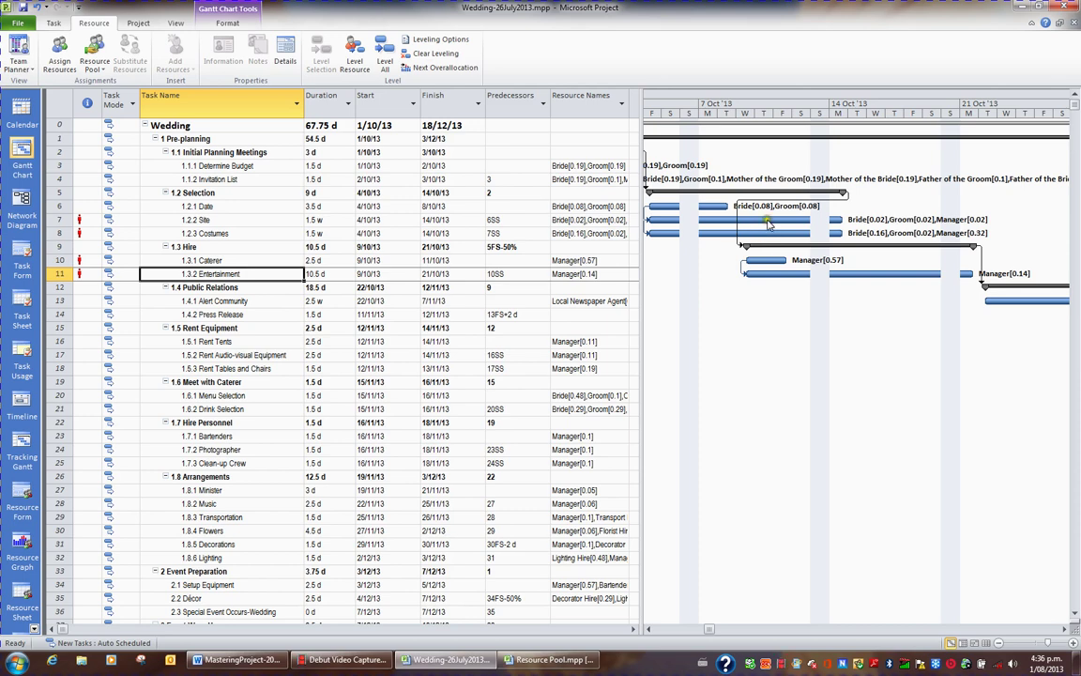
{"action": "left_click", "coordinate": [501, 274]}
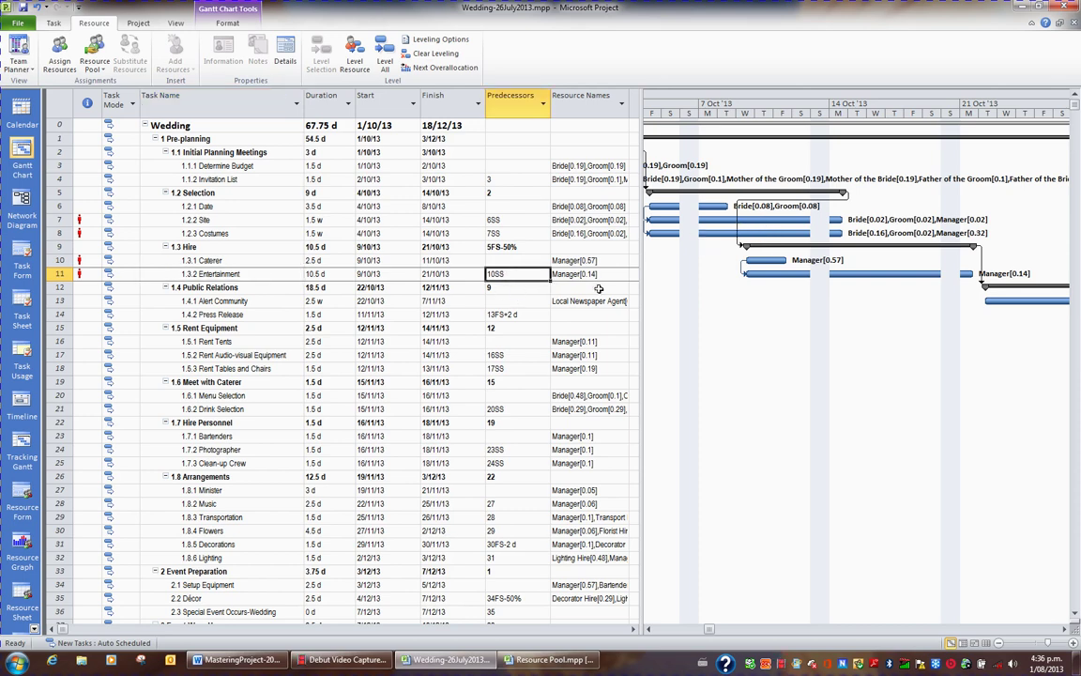
{"action": "type", "text": "10"}
{"action": "key", "text": "Return"}
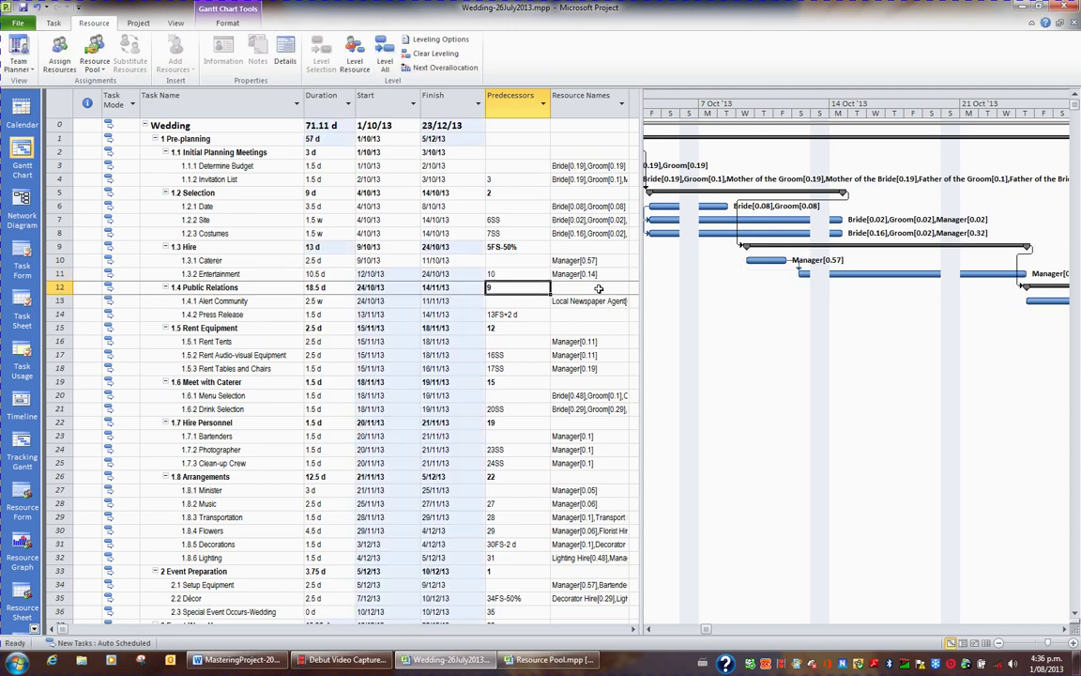
{"action": "left_click", "coordinate": [515, 278]}
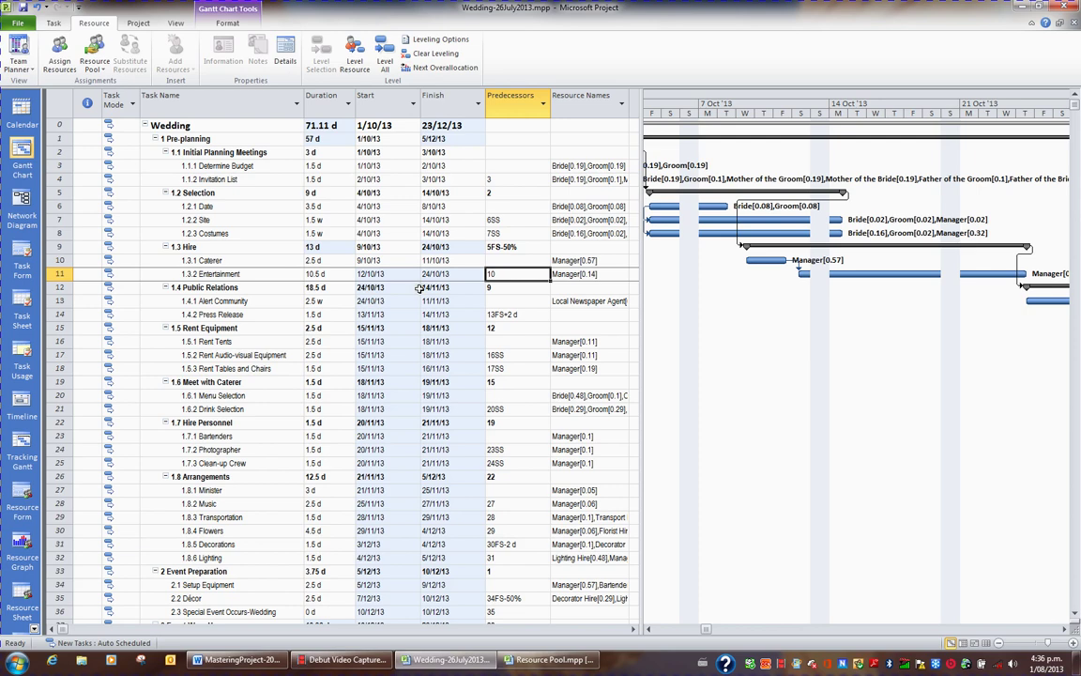
Step: Examine the overallocated Clean-up task's assigned units against the maximum units of Bartenders Hire and Cleanup Crew in Resource Pool.mpp
{"action": "scroll", "coordinate": [418, 289], "scroll_direction": "down", "scroll_amount": 4}
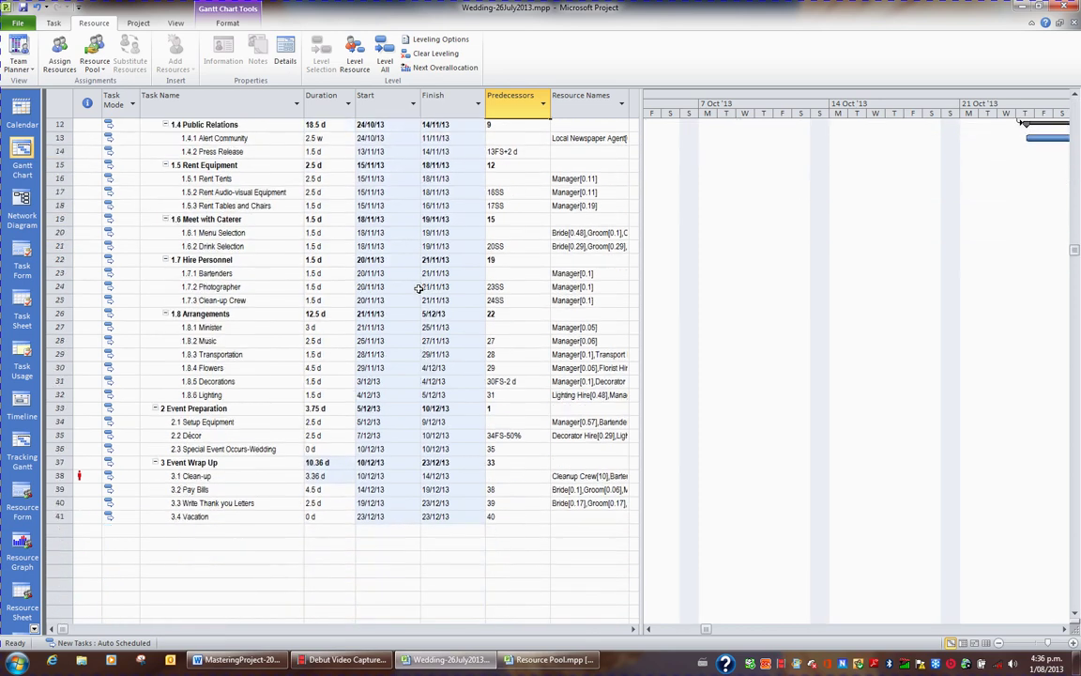
{"action": "left_click", "coordinate": [242, 478]}
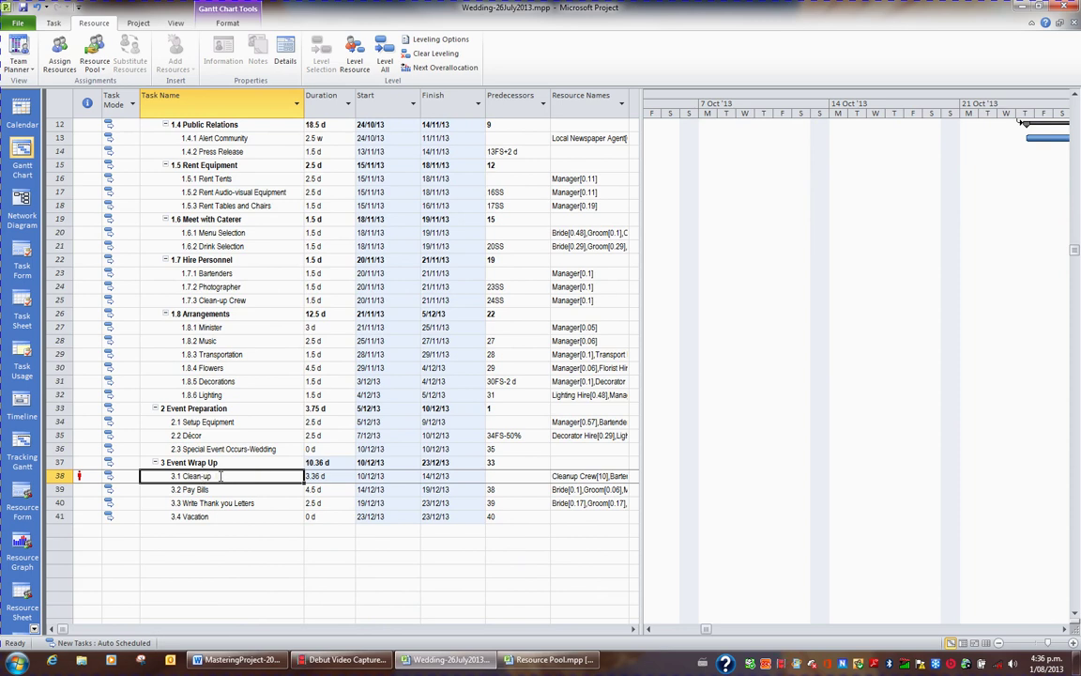
{"action": "left_click", "coordinate": [54, 23]}
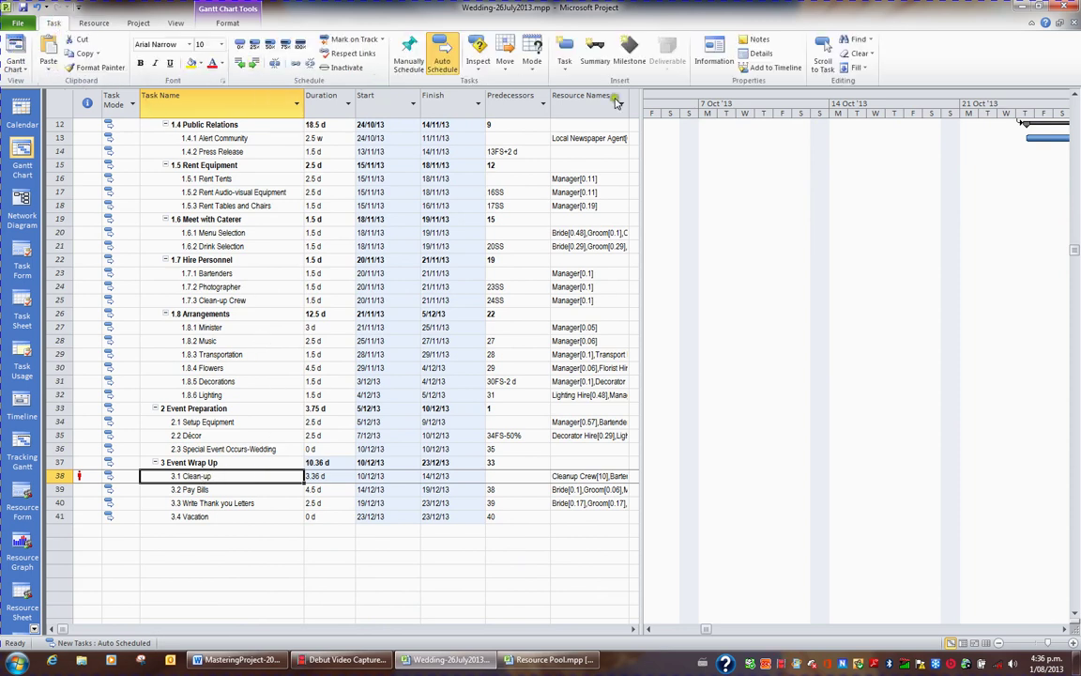
{"action": "left_click", "coordinate": [823, 58]}
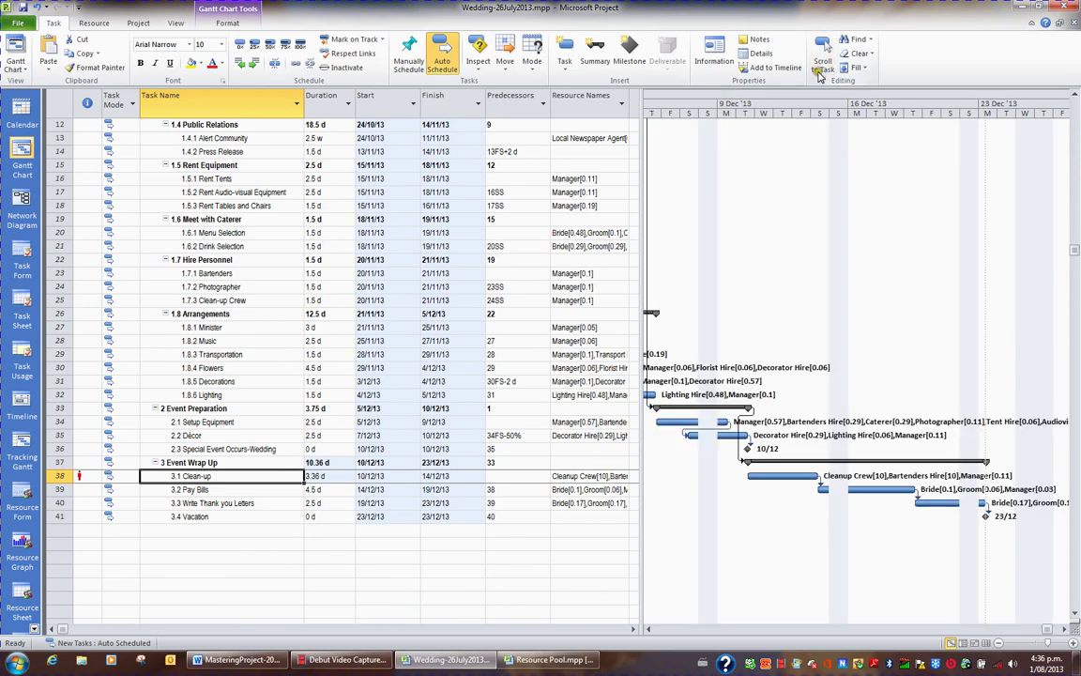
{"action": "left_click", "coordinate": [792, 484]}
{"action": "left_click", "coordinate": [549, 660]}
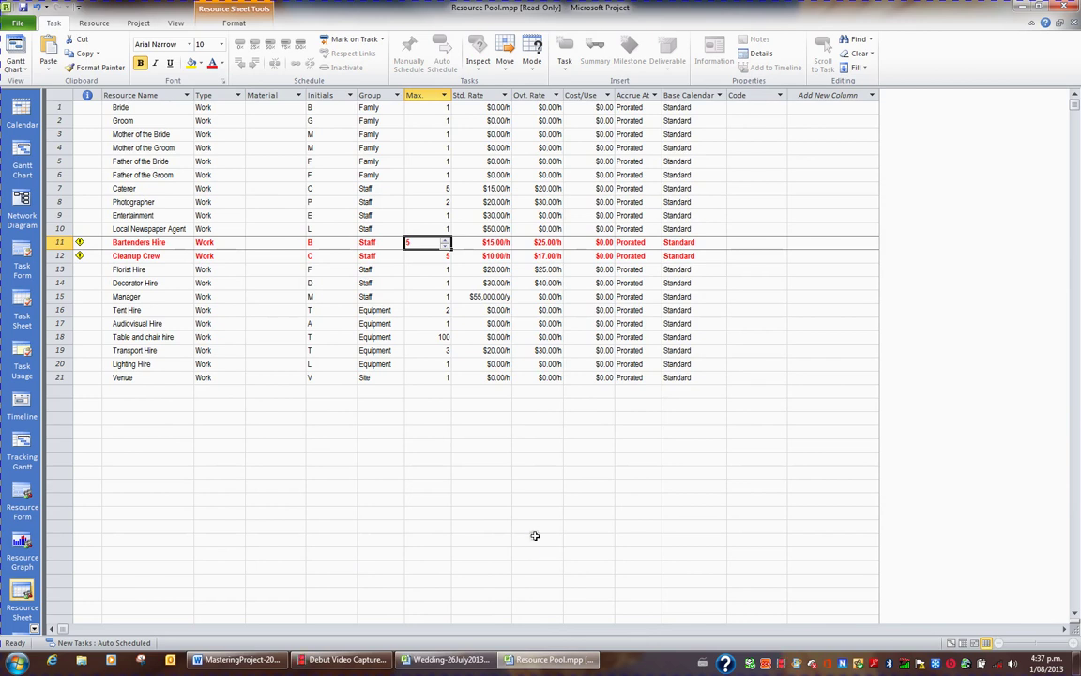
{"action": "left_click", "coordinate": [432, 257]}
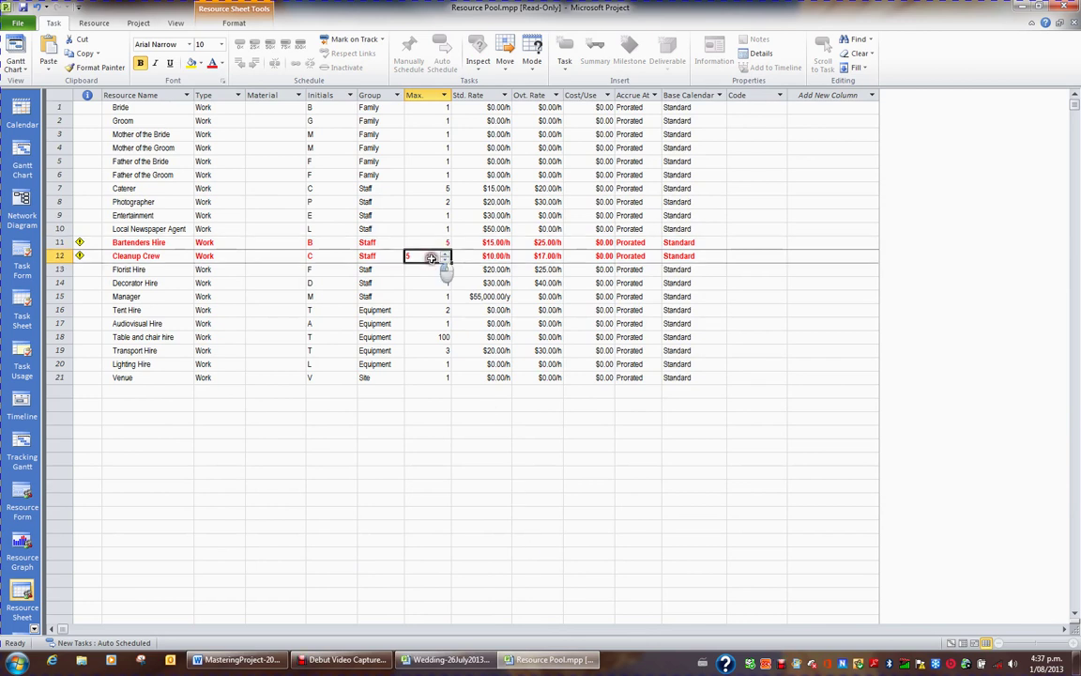
{"action": "left_click", "coordinate": [427, 243]}
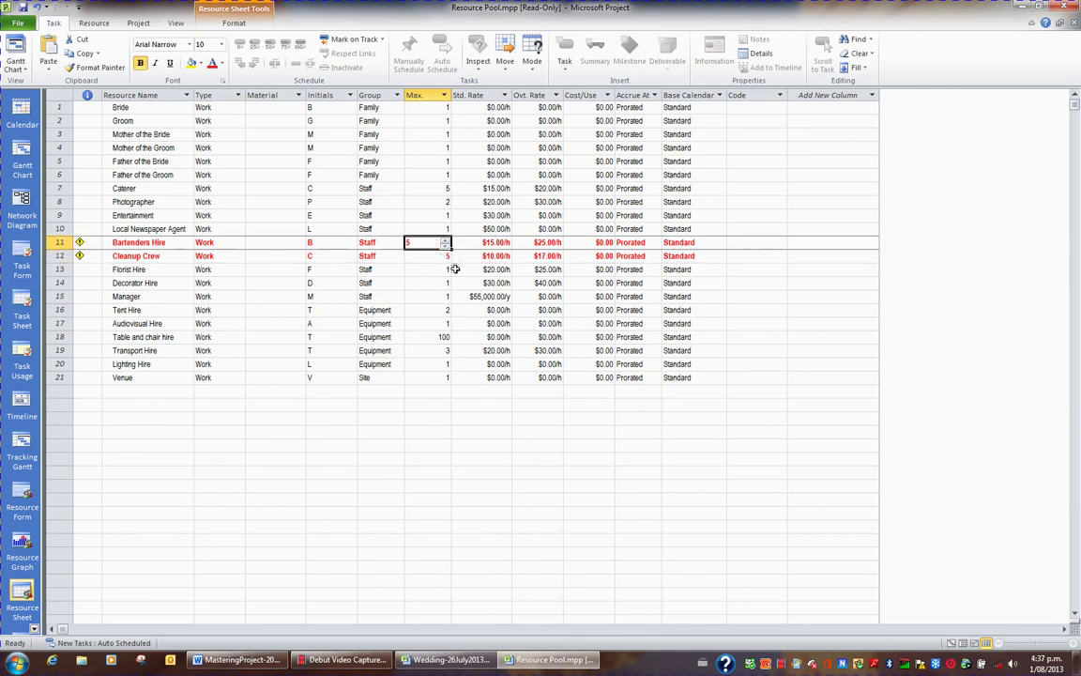
{"action": "left_click", "coordinate": [437, 279]}
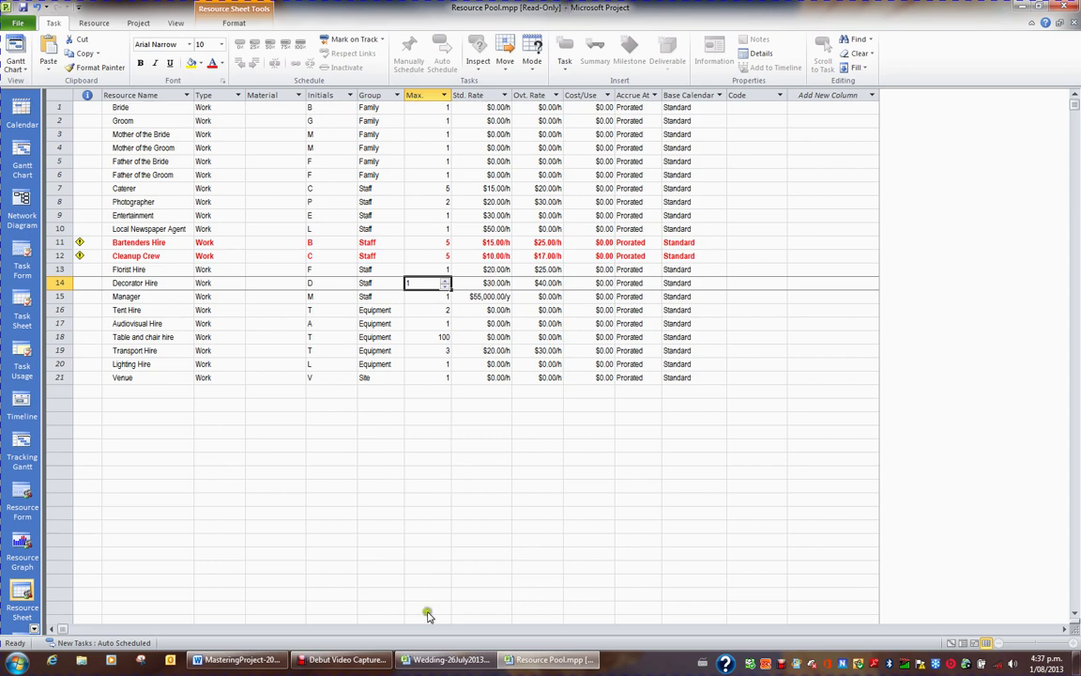
Step: Save Wedding-26July2013.mpp and update the resource pool with the changes of the open sharer projects
{"action": "left_click", "coordinate": [443, 658]}
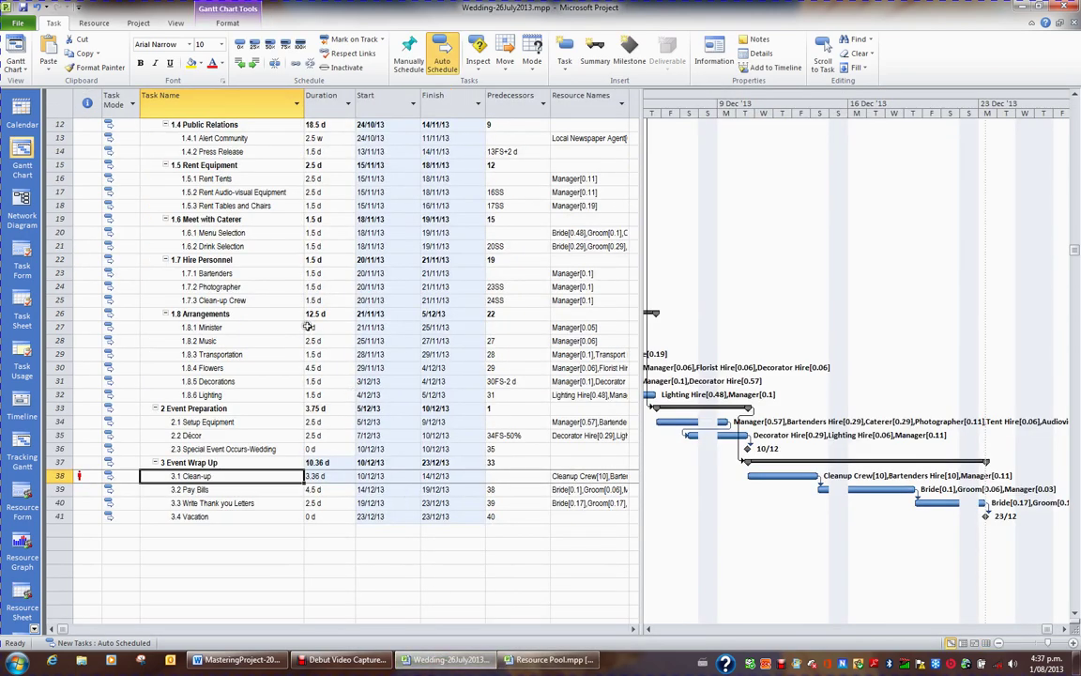
{"action": "left_click", "coordinate": [21, 24]}
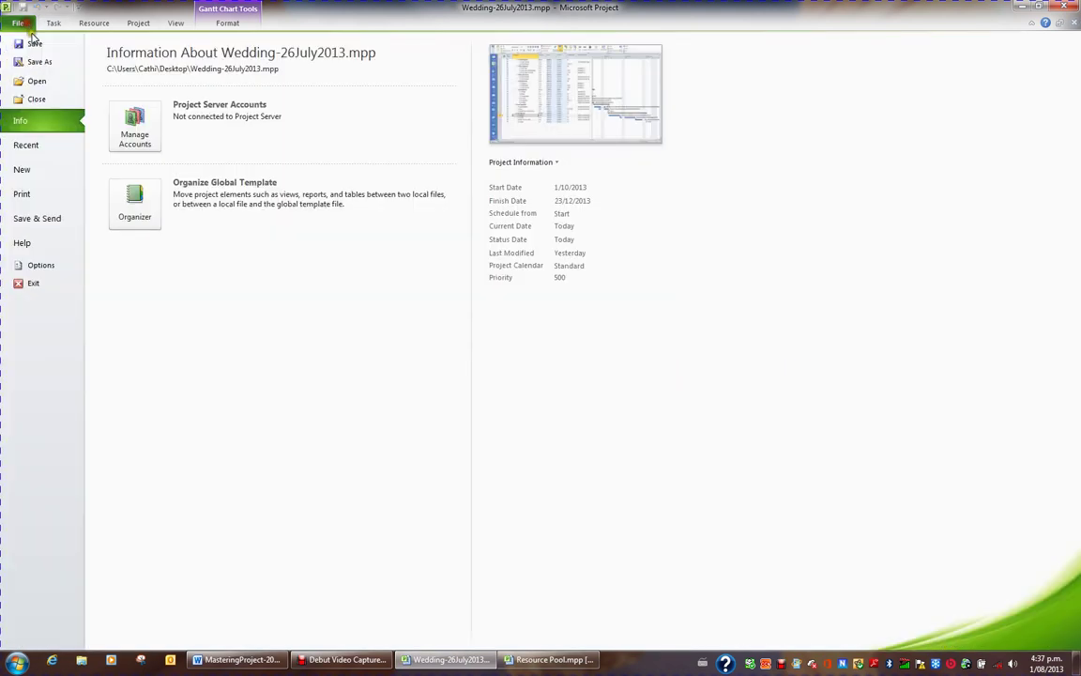
{"action": "left_click", "coordinate": [35, 43]}
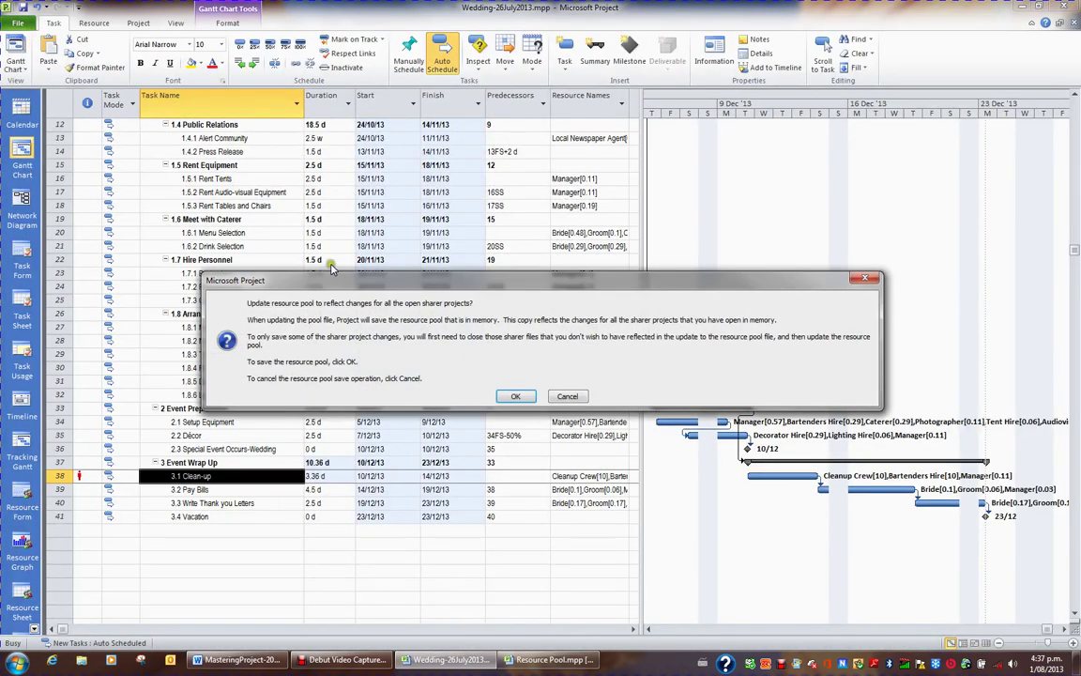
{"action": "left_click", "coordinate": [515, 397]}
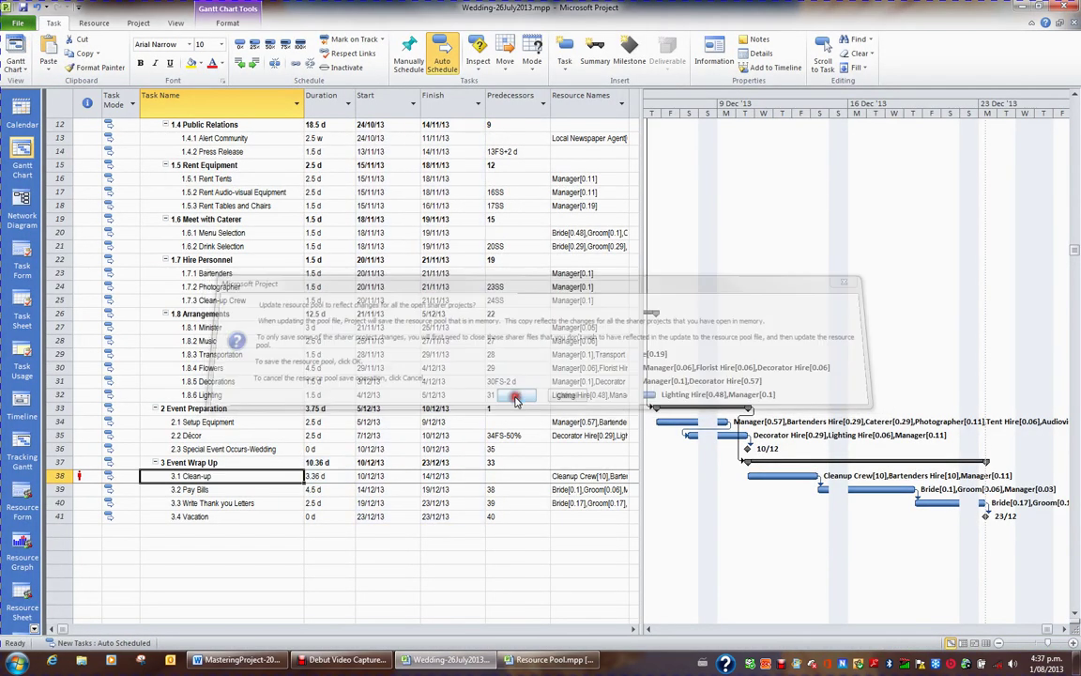
Step: Close the Wedding-26July2013 project and the read-only Resource Pool file
{"action": "left_click", "coordinate": [18, 22]}
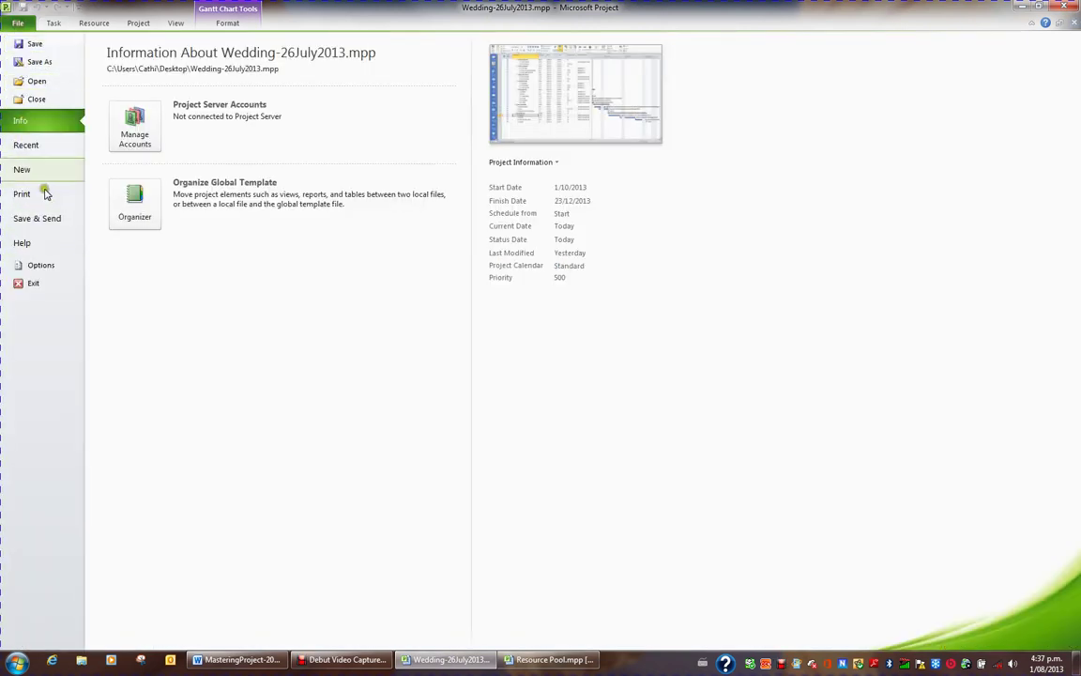
{"action": "left_click", "coordinate": [34, 98]}
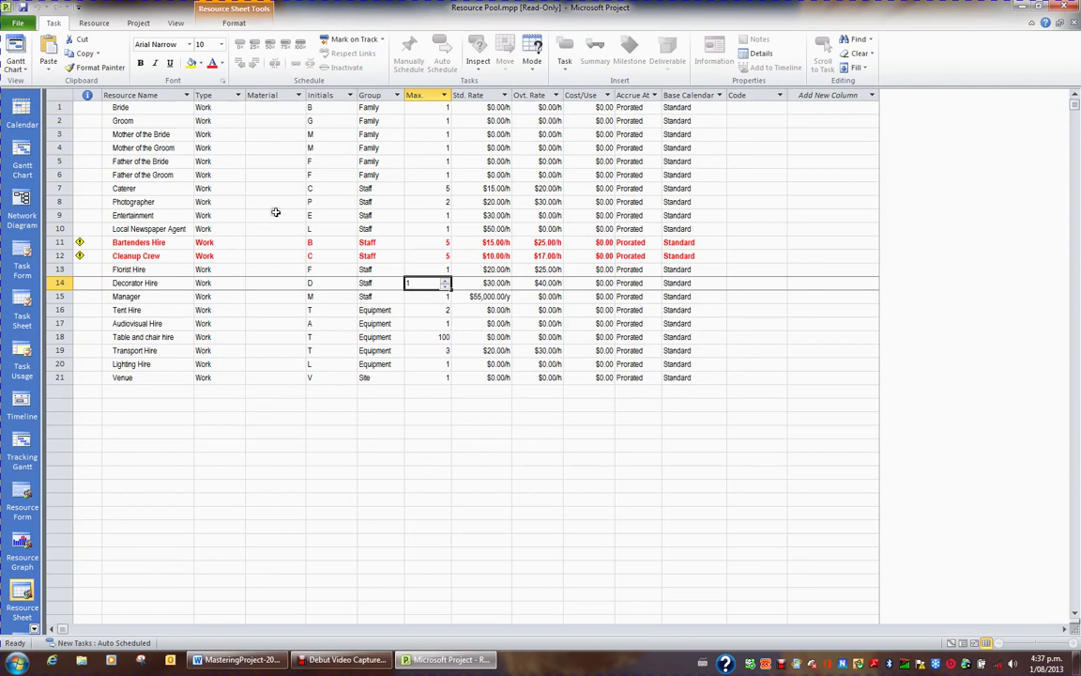
{"action": "left_click", "coordinate": [18, 22]}
{"action": "left_click", "coordinate": [35, 99]}
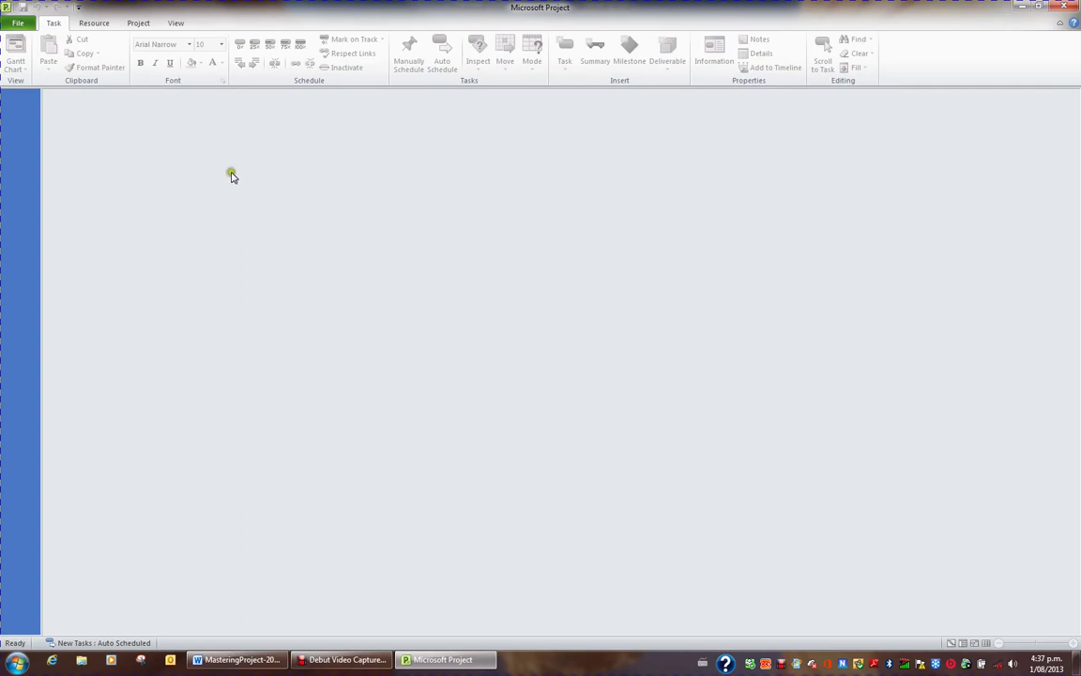
Step: Reopen Resource Pool.mpp in read-write mode so that resource information can be changed
{"action": "left_click", "coordinate": [21, 26]}
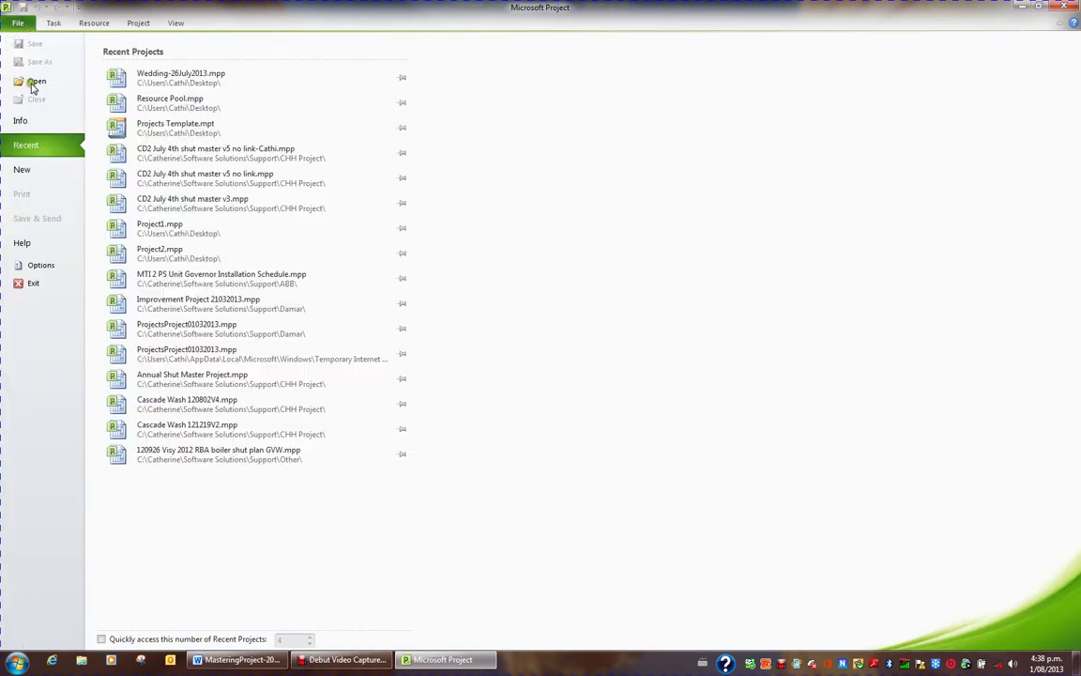
{"action": "left_click", "coordinate": [183, 106]}
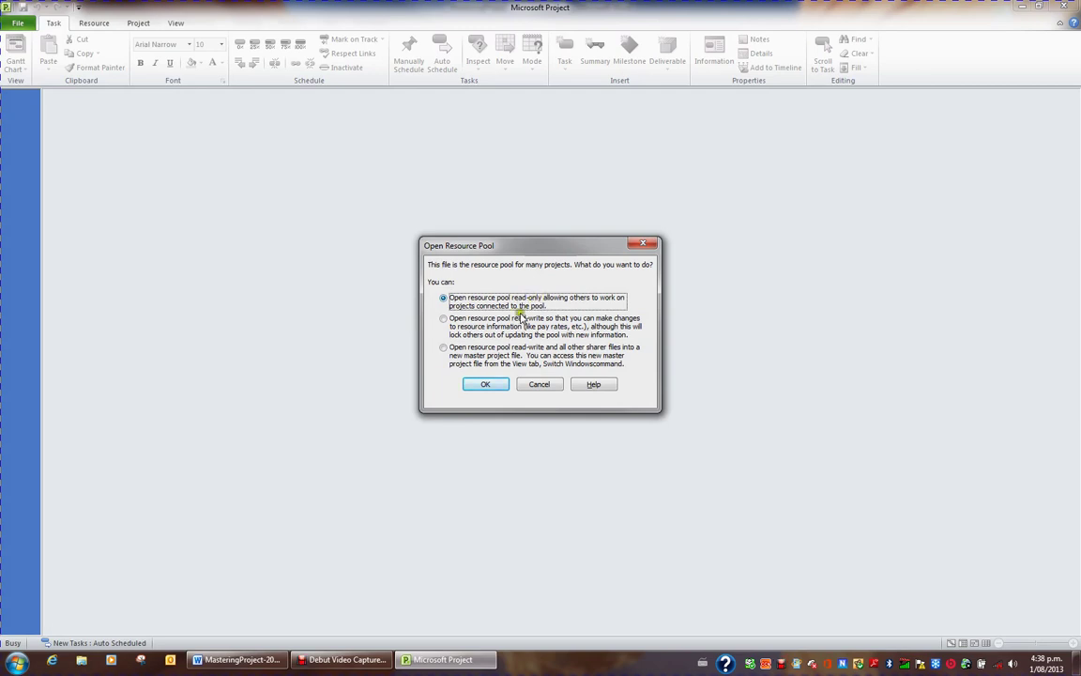
{"action": "left_click", "coordinate": [444, 318]}
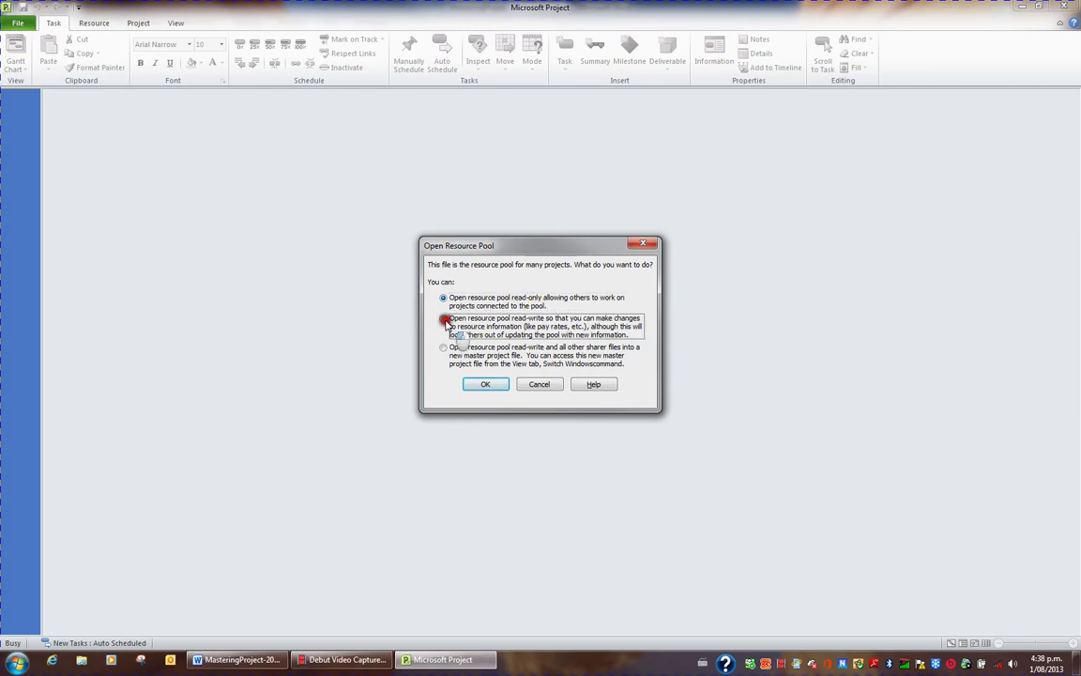
{"action": "left_click", "coordinate": [487, 385]}
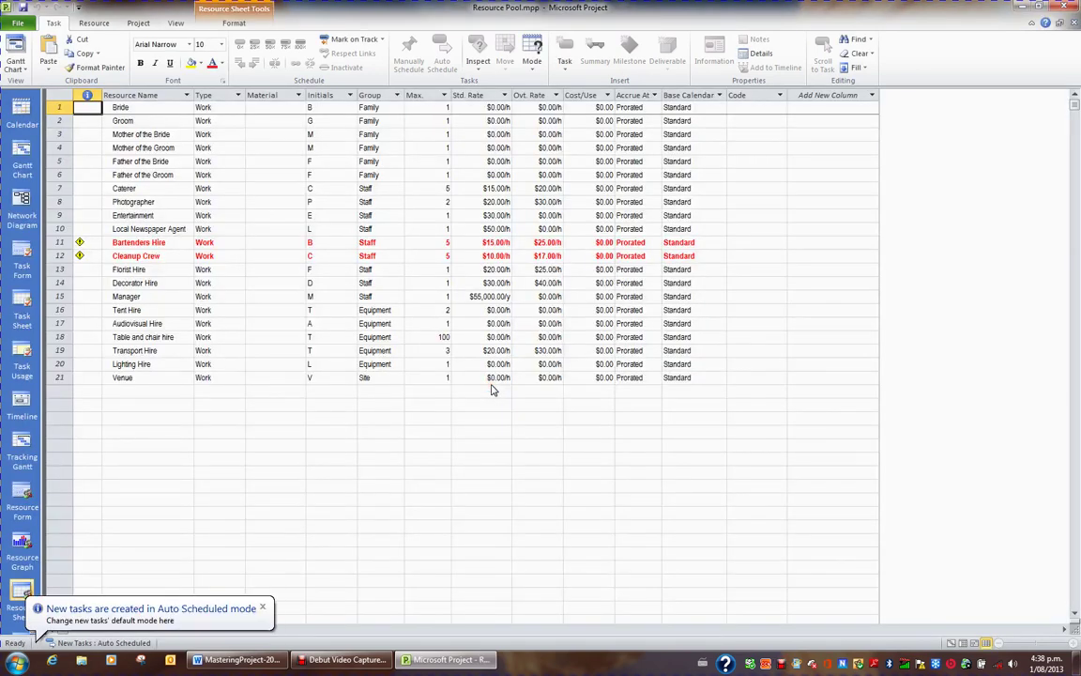
Step: Set the Cleanup Crew's maximum units to 10 and close the resource pool
{"action": "left_click", "coordinate": [439, 256]}
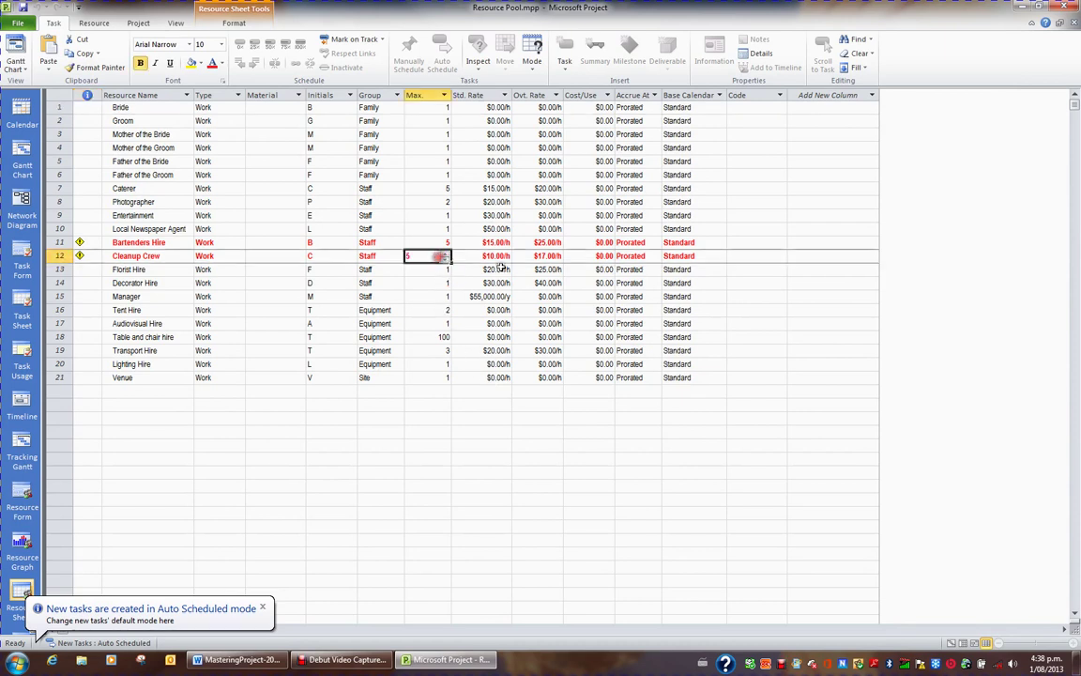
{"action": "type", "text": "10"}
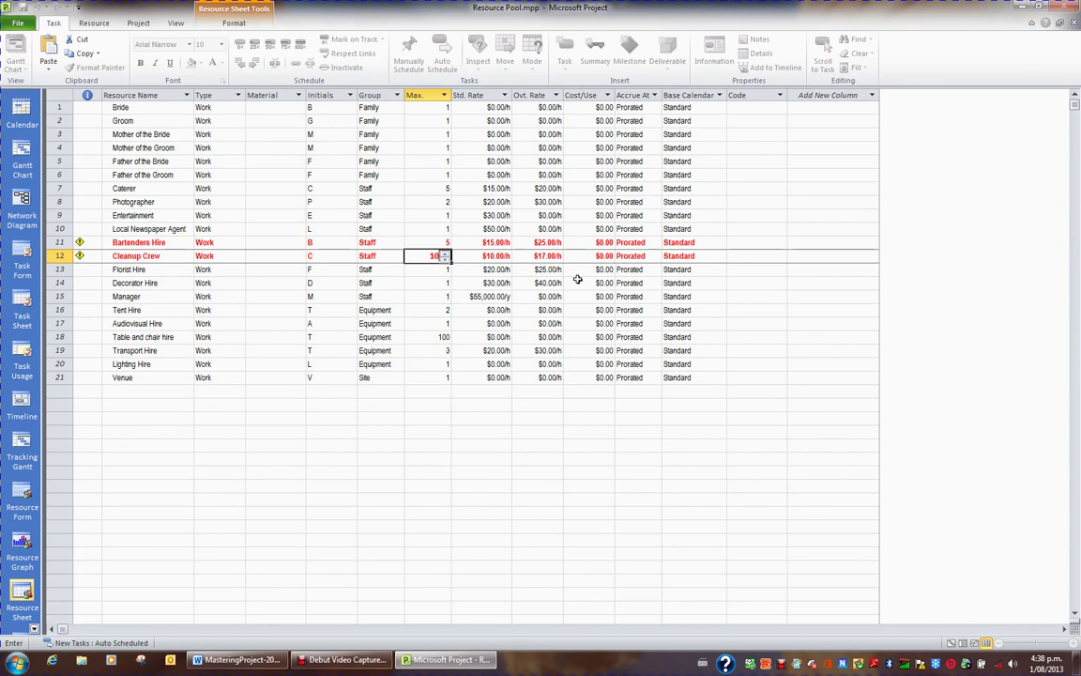
{"action": "key", "text": "Return"}
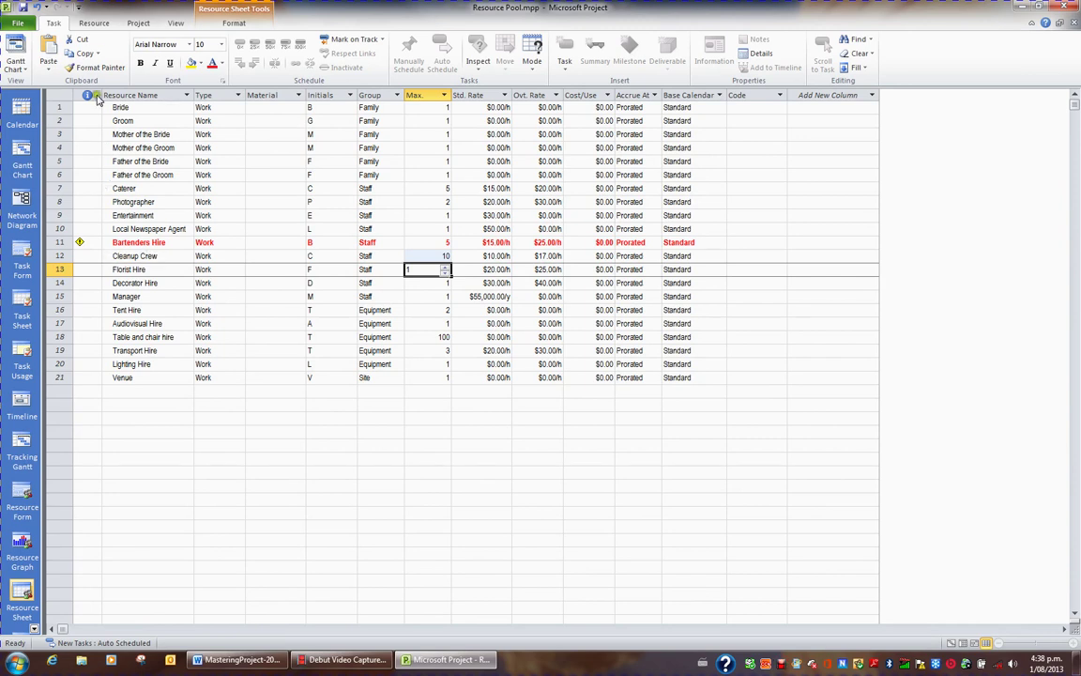
{"action": "left_click", "coordinate": [18, 23]}
{"action": "left_click", "coordinate": [31, 99]}
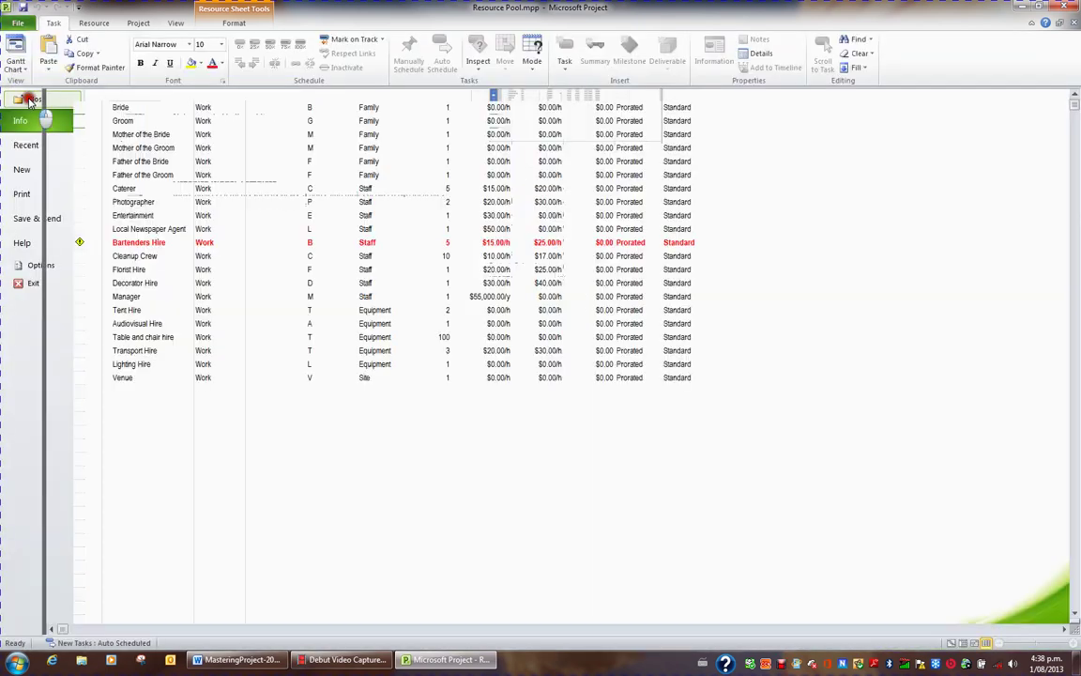
Step: Reopen Wedding-26July2013.mpp together with its resource pool and check the Bartenders Hire maximum units in the pool
{"action": "left_click", "coordinate": [20, 24]}
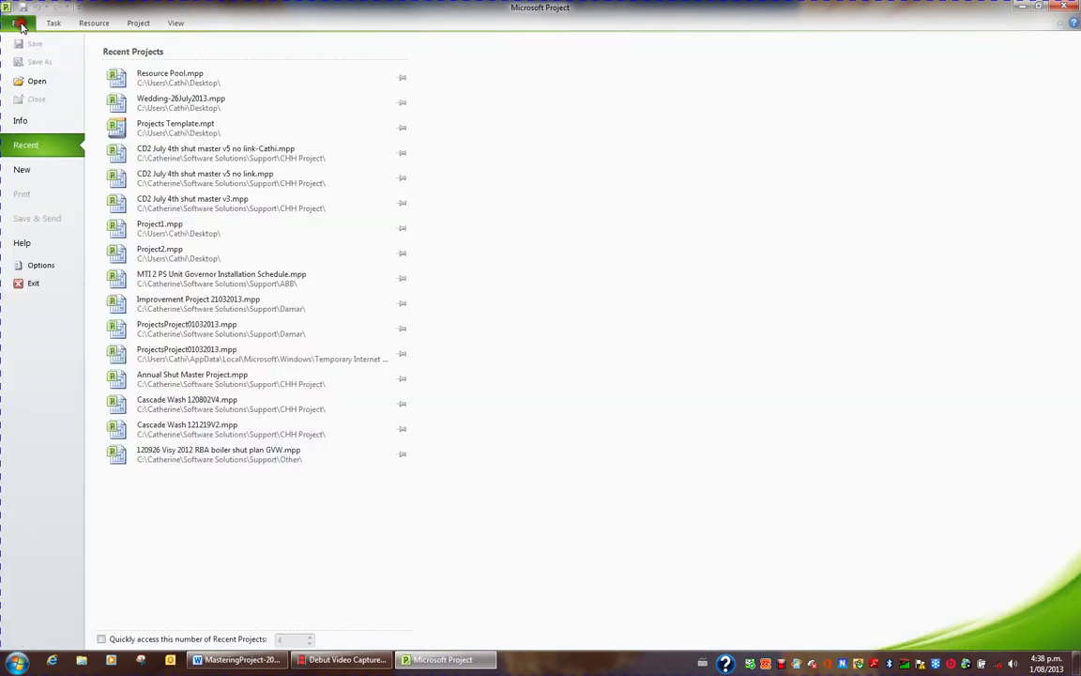
{"action": "left_click", "coordinate": [167, 105]}
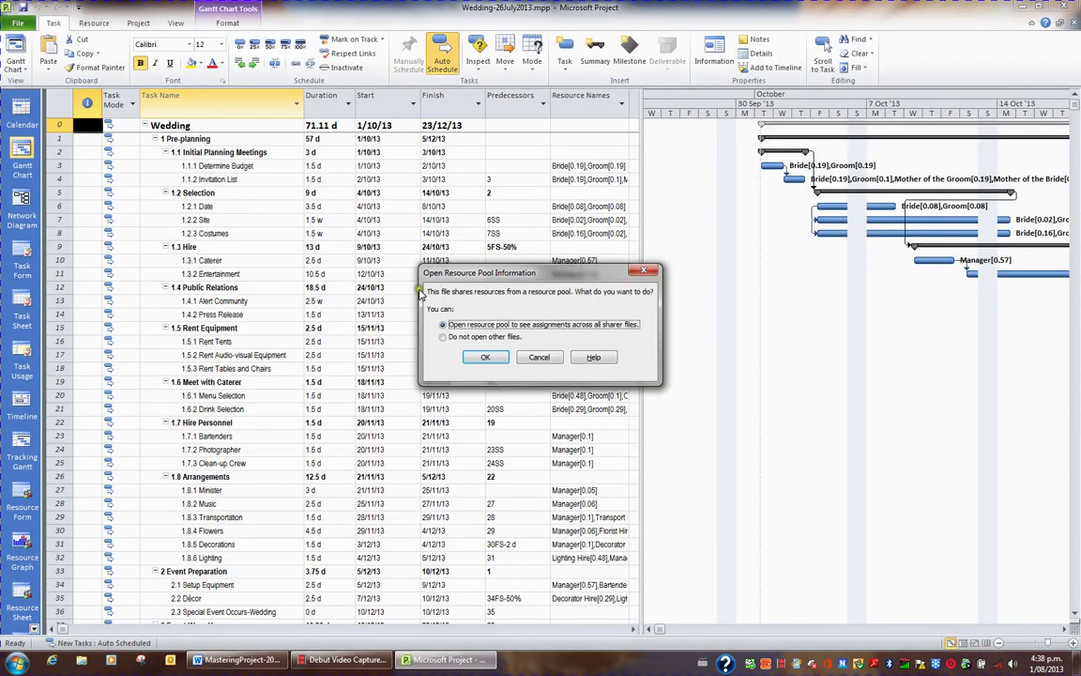
{"action": "left_click", "coordinate": [485, 357]}
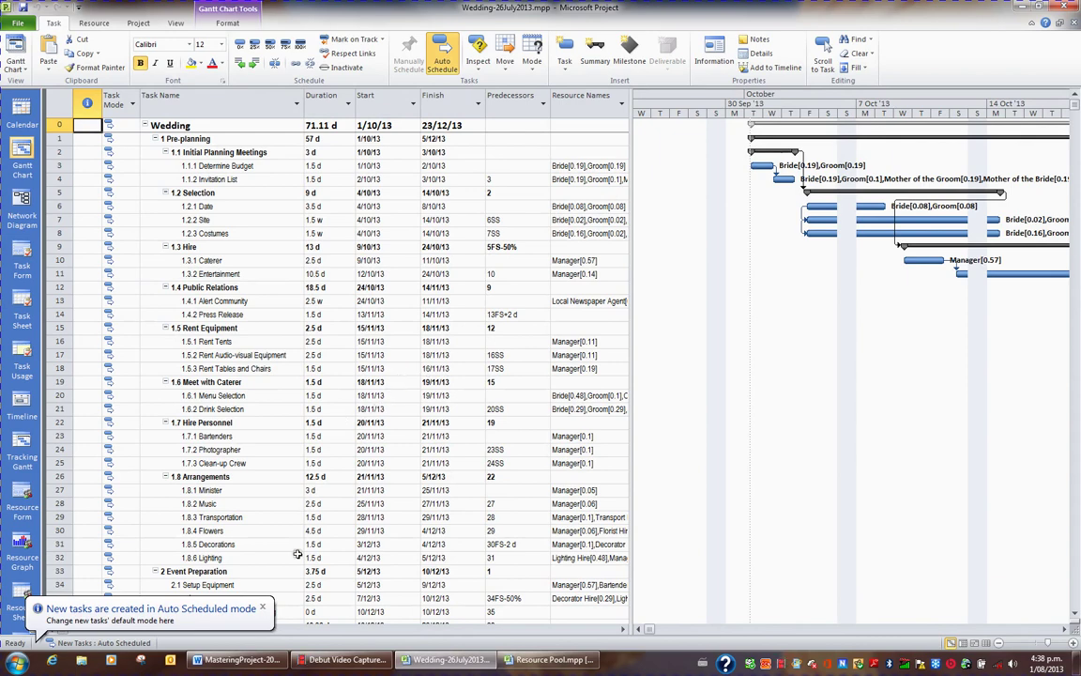
{"action": "left_click", "coordinate": [544, 661]}
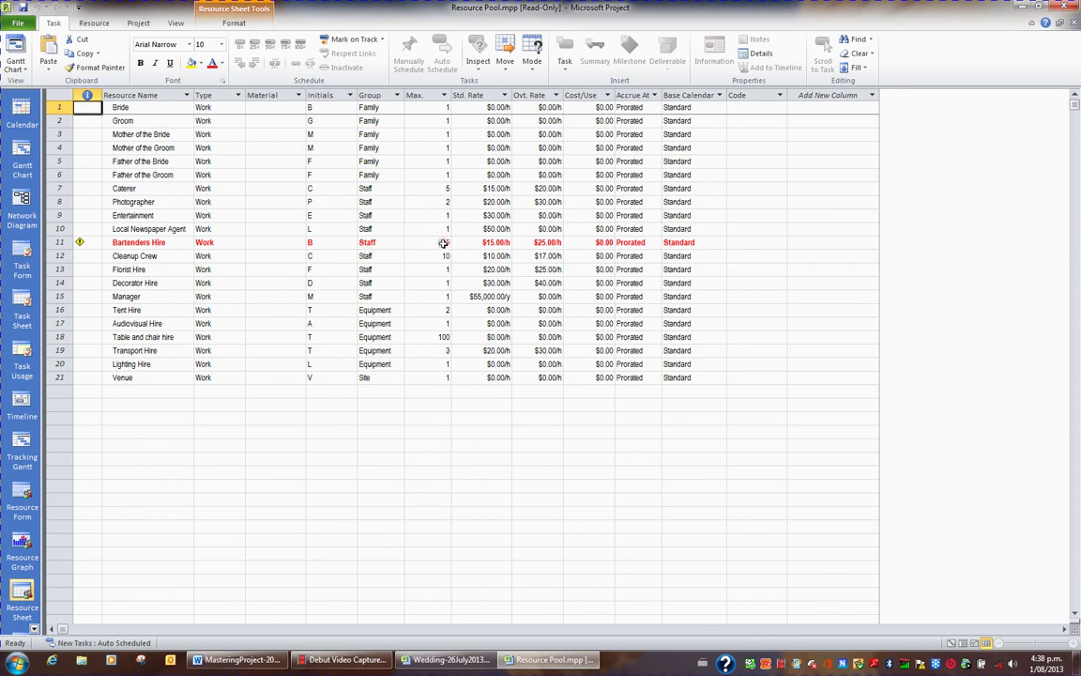
{"action": "left_click", "coordinate": [447, 659]}
Step: Set the Bartenders Hire assignment on the Clean-up task to 5 units
{"action": "scroll", "coordinate": [264, 560], "scroll_direction": "down", "scroll_amount": 6}
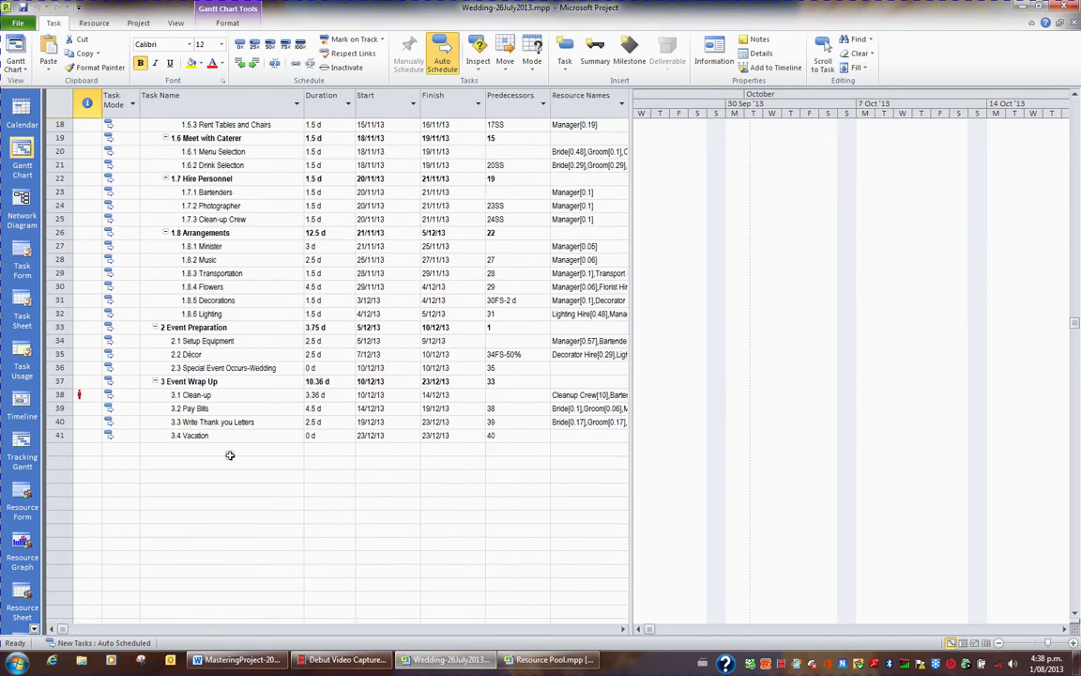
{"action": "left_click", "coordinate": [225, 395]}
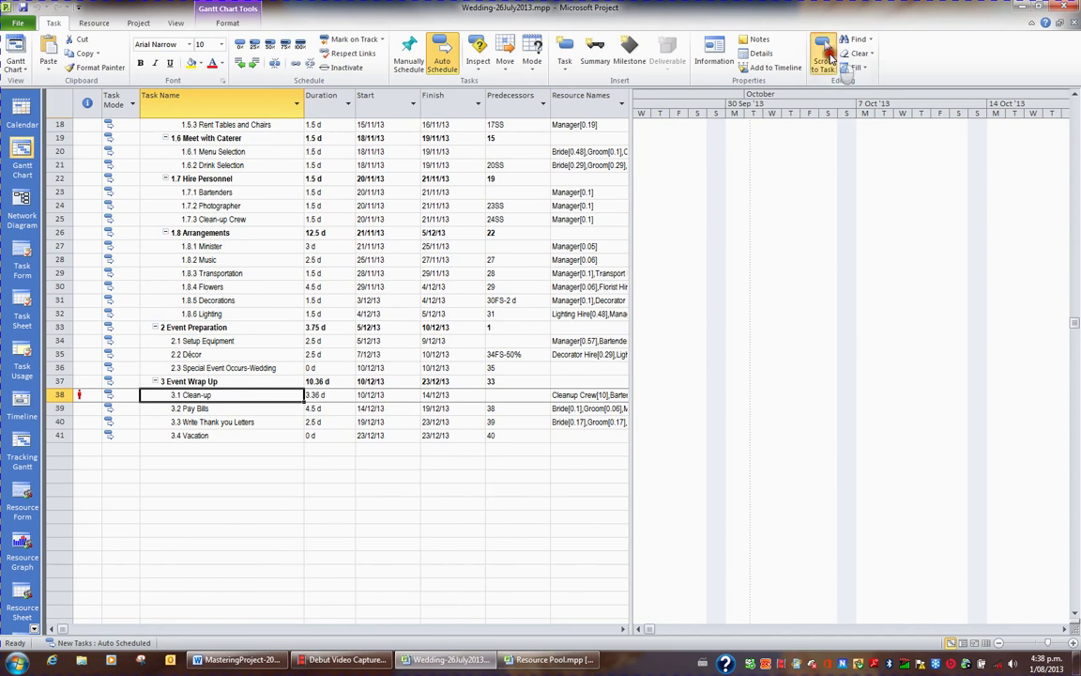
{"action": "left_click", "coordinate": [824, 58]}
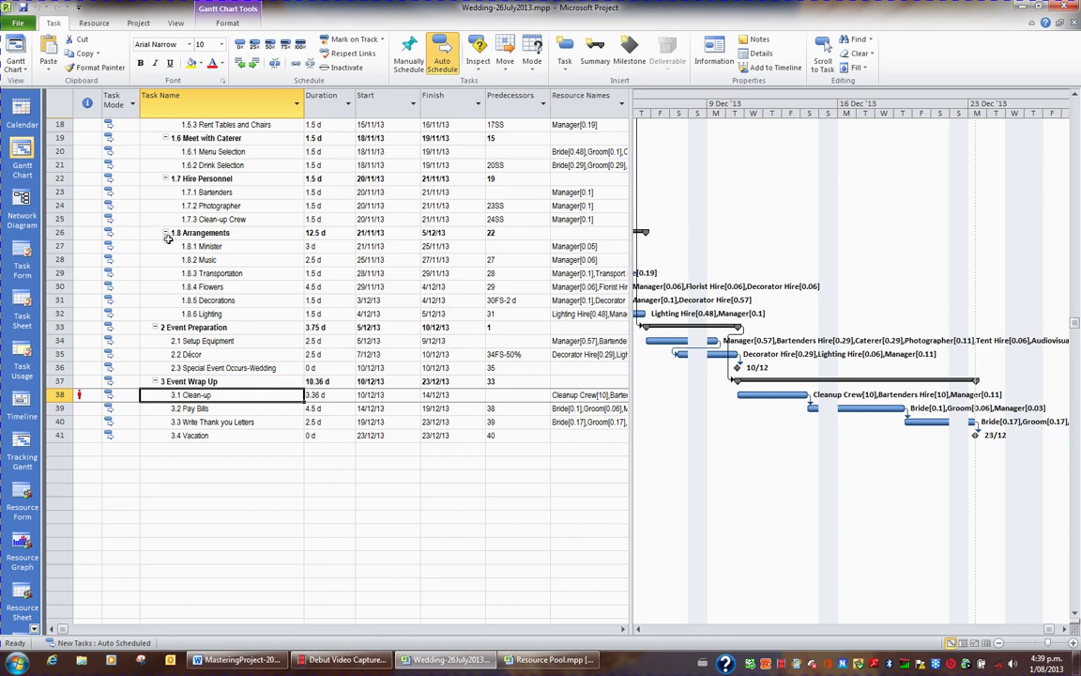
{"action": "left_click", "coordinate": [94, 23]}
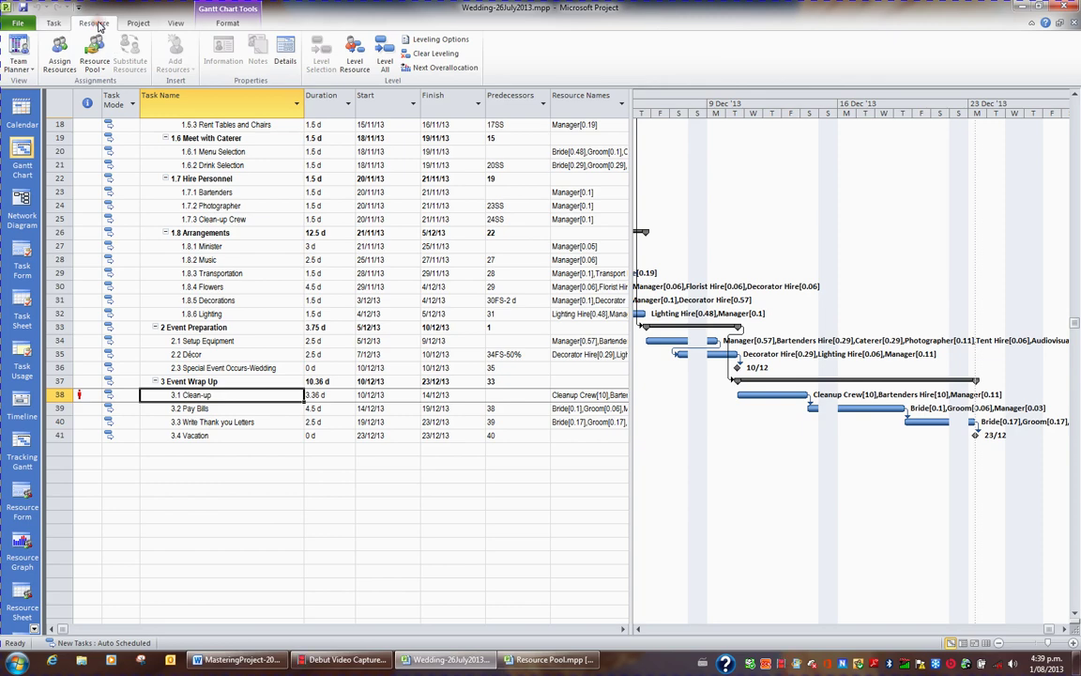
{"action": "left_click", "coordinate": [59, 60]}
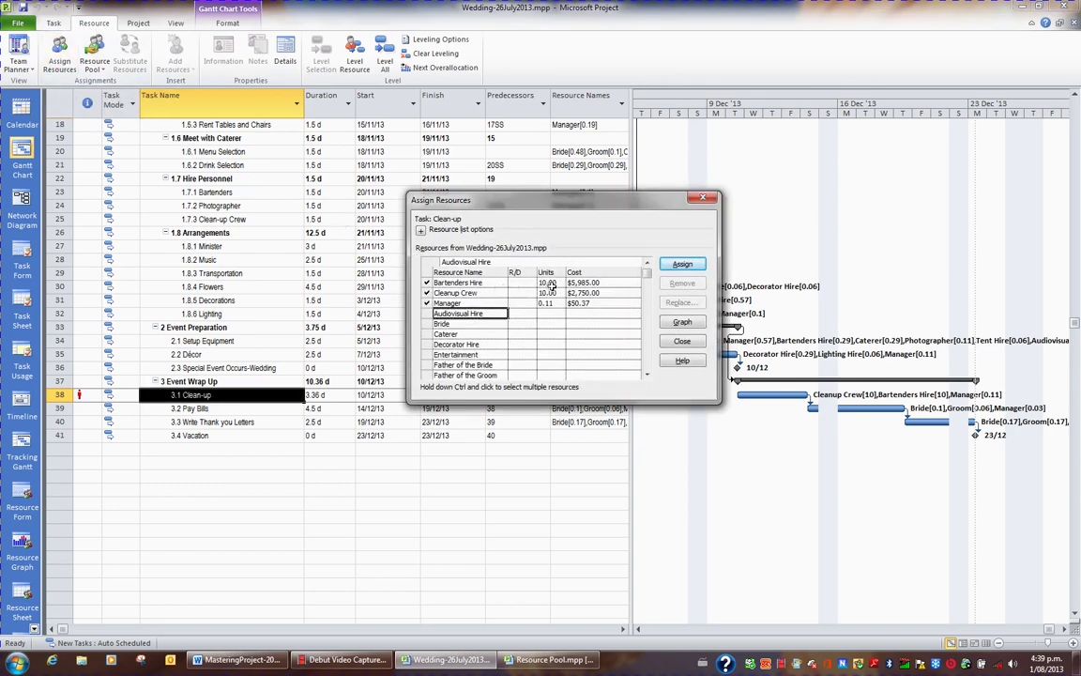
{"action": "left_click", "coordinate": [548, 282]}
{"action": "type", "text": "5"}
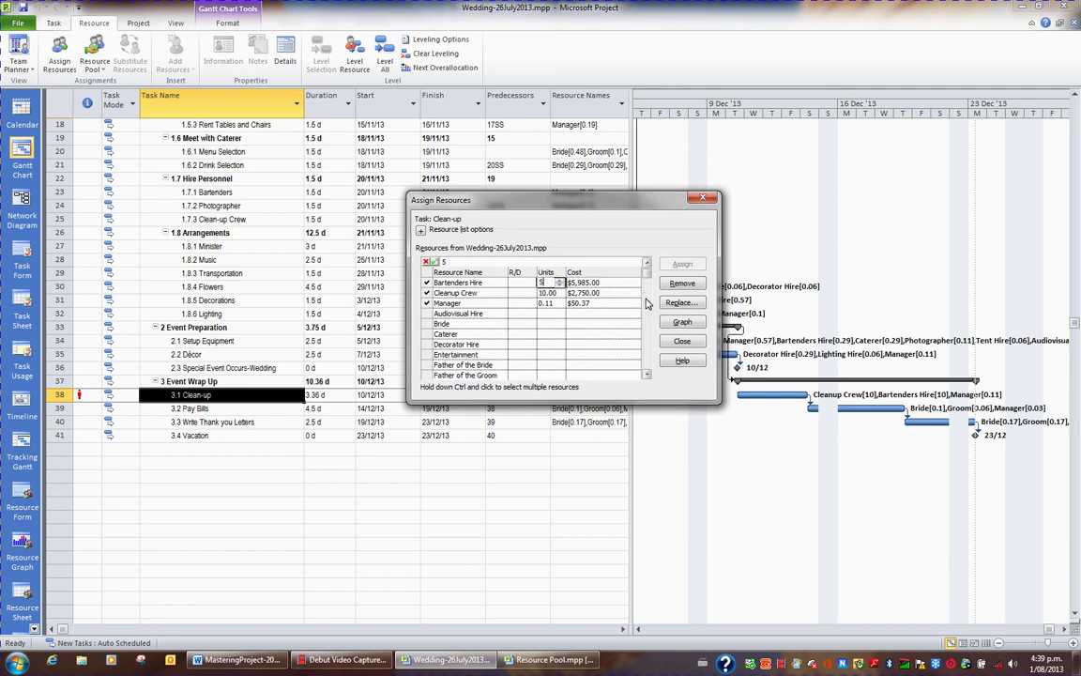
{"action": "key", "text": "Return"}
{"action": "key", "text": "Return"}
{"action": "key", "text": "Return"}
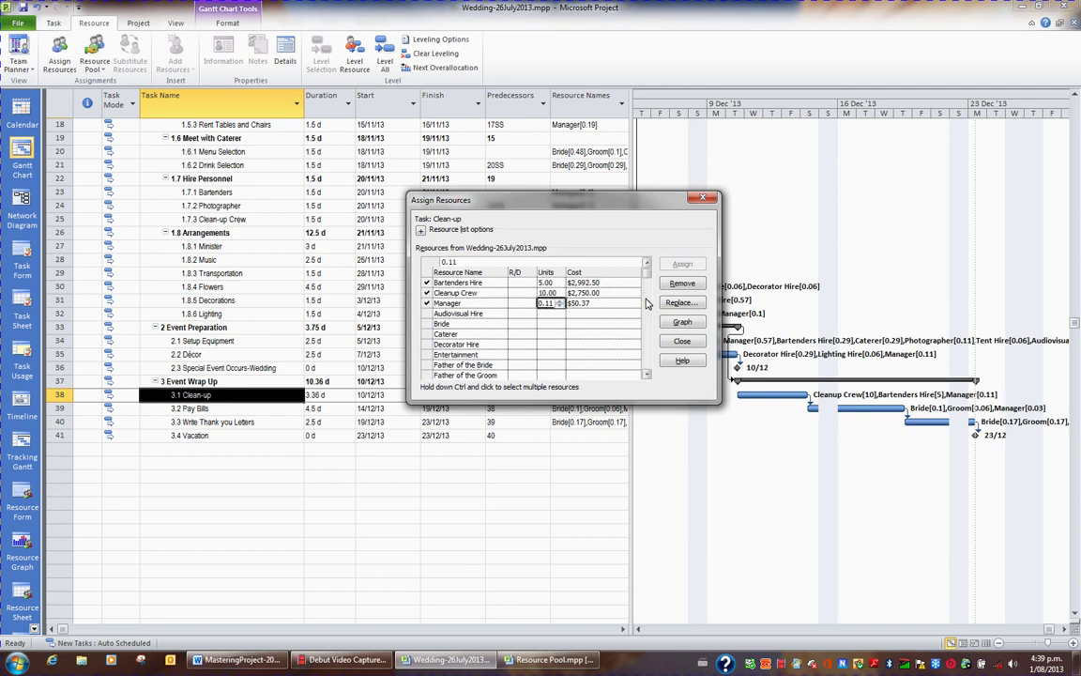
Step: Assign 5 units of Caterer to the Clean-up task and finish assigning resources
{"action": "key", "text": "Return"}
{"action": "key", "text": "Return"}
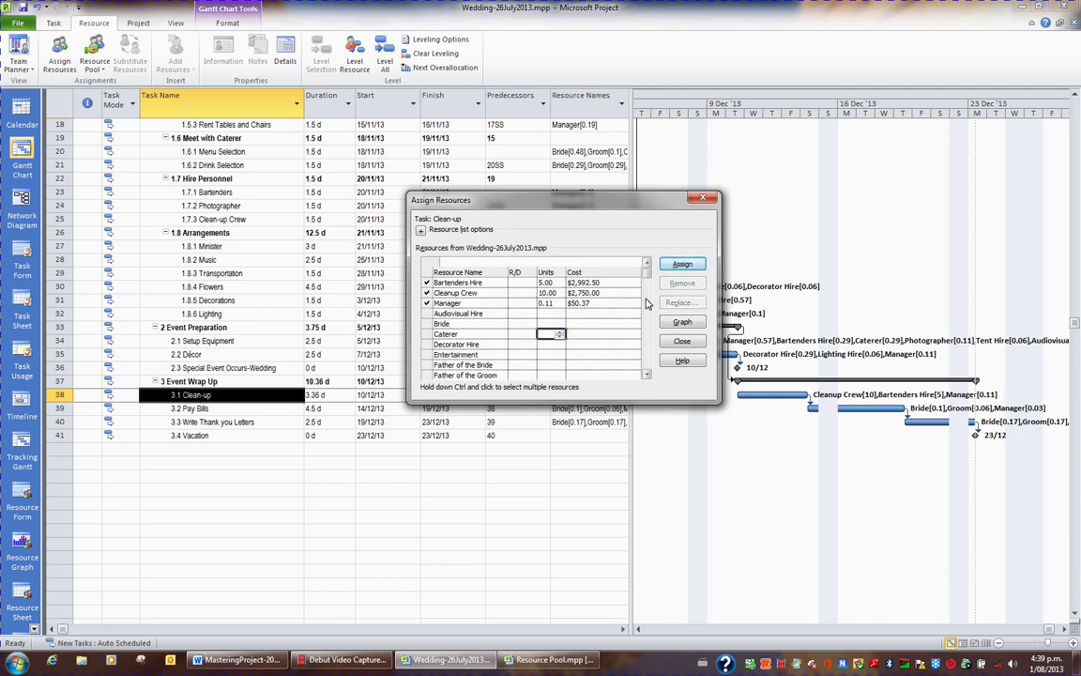
{"action": "type", "text": "5"}
{"action": "key", "text": "Return"}
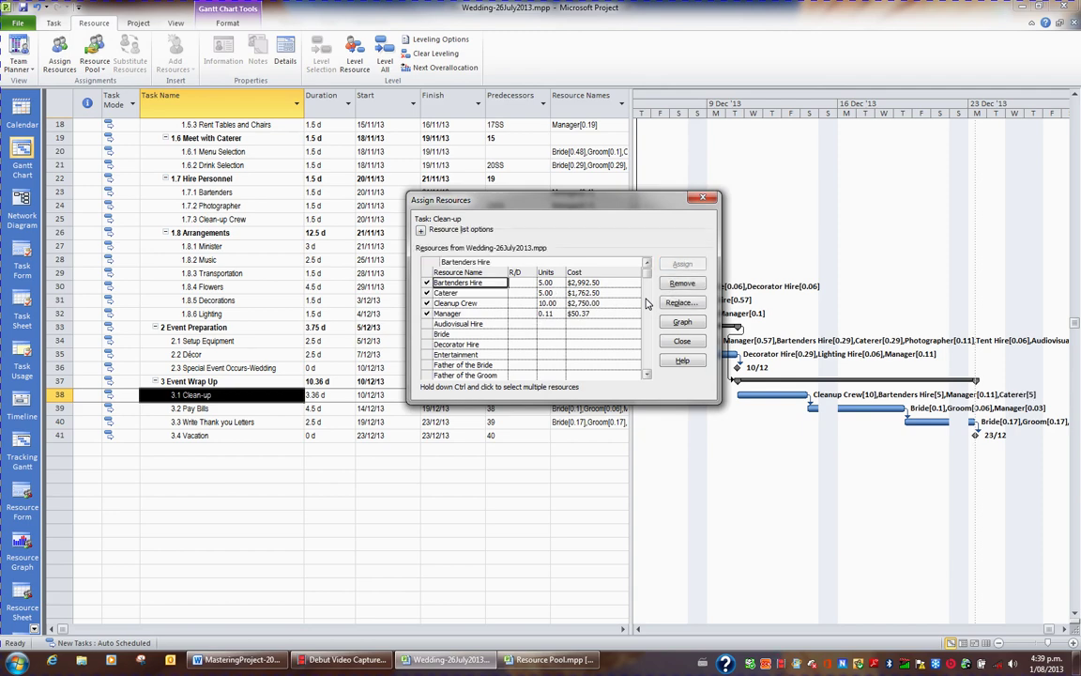
{"action": "left_click", "coordinate": [682, 341]}
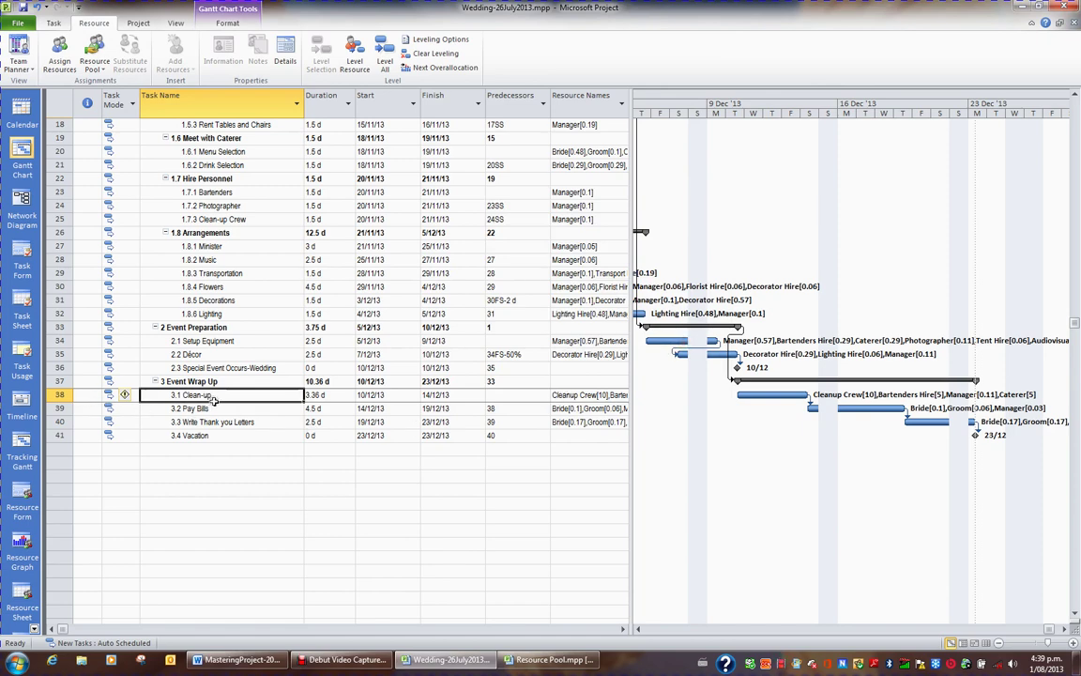
Step: Review the Wedding task list from start to end for remaining overallocation indicators, including the Clean-up task
{"action": "scroll", "coordinate": [214, 398], "scroll_direction": "up", "scroll_amount": 5}
{"action": "scroll", "coordinate": [214, 397], "scroll_direction": "up", "scroll_amount": 1}
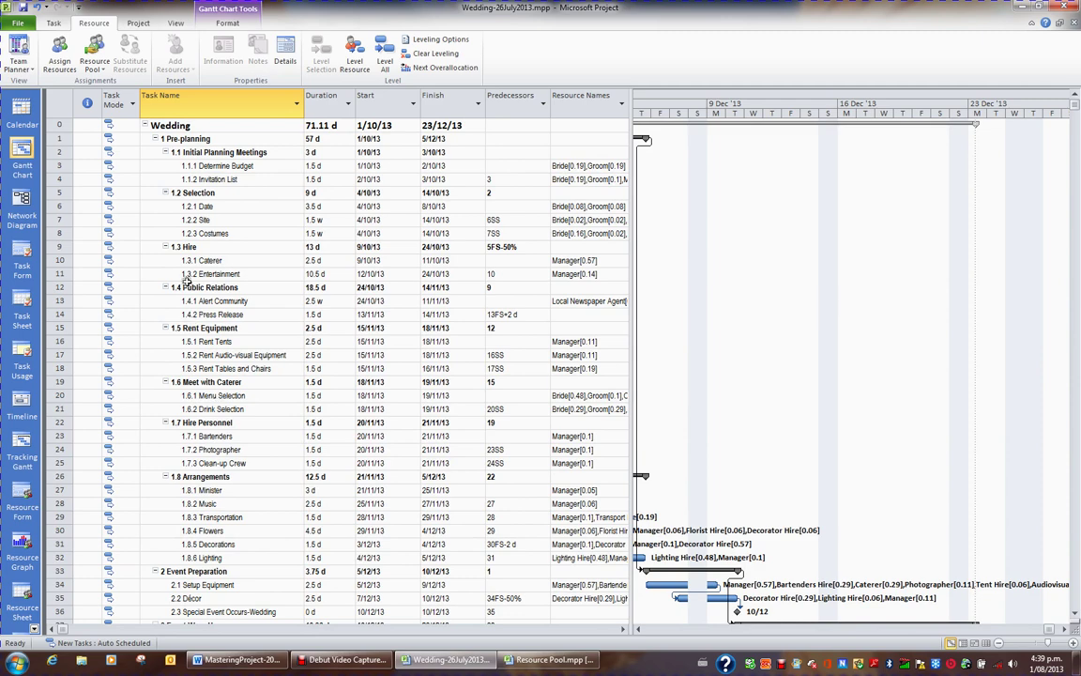
{"action": "left_click", "coordinate": [235, 206]}
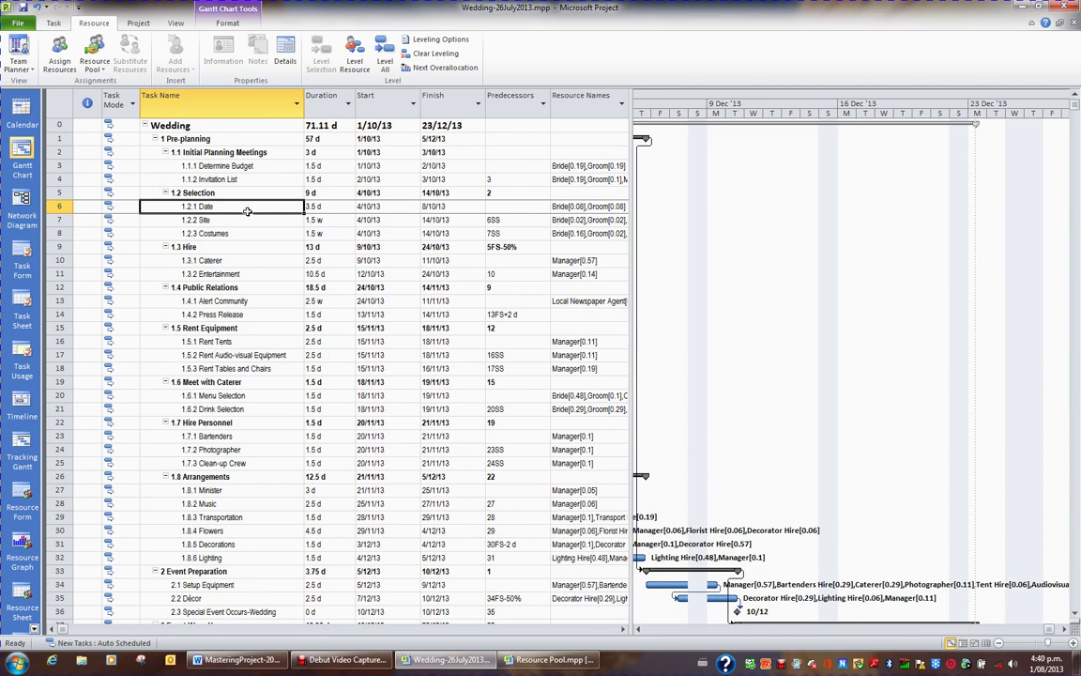
{"action": "scroll", "coordinate": [272, 272], "scroll_direction": "down", "scroll_amount": 4}
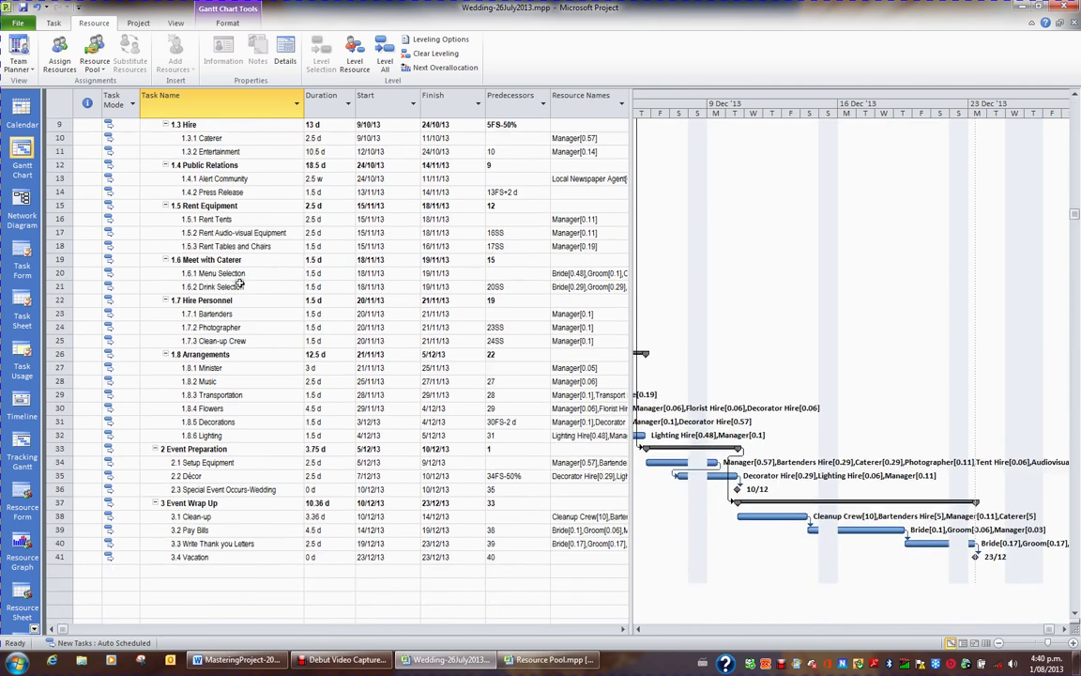
{"action": "left_click", "coordinate": [197, 478]}
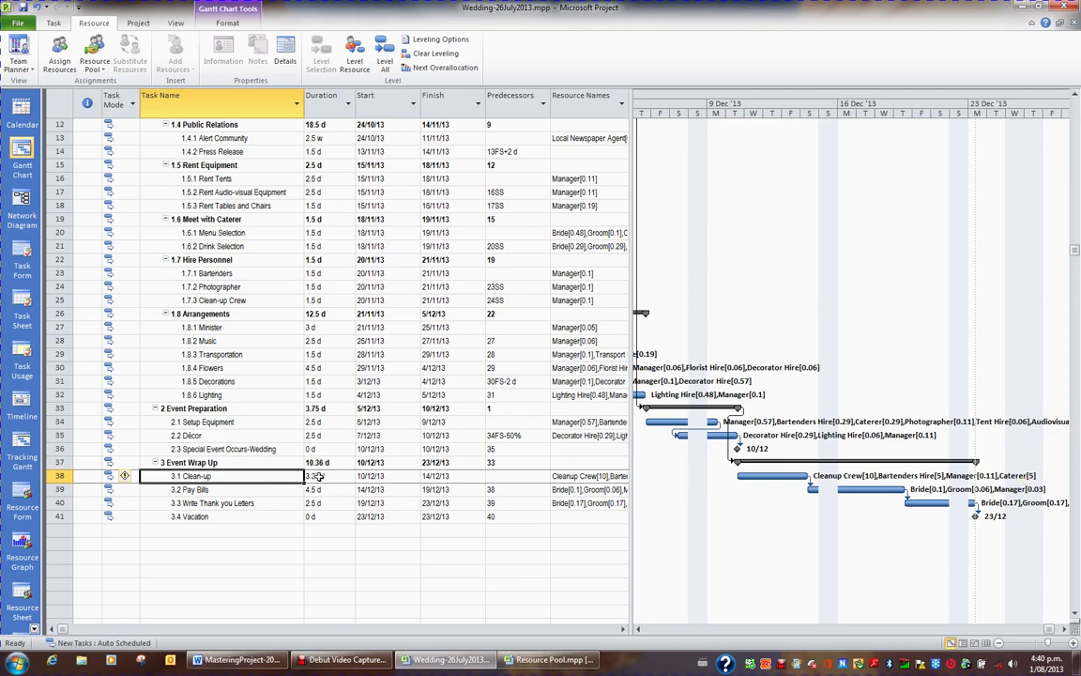
{"action": "scroll", "coordinate": [319, 476], "scroll_direction": "up", "scroll_amount": 4}
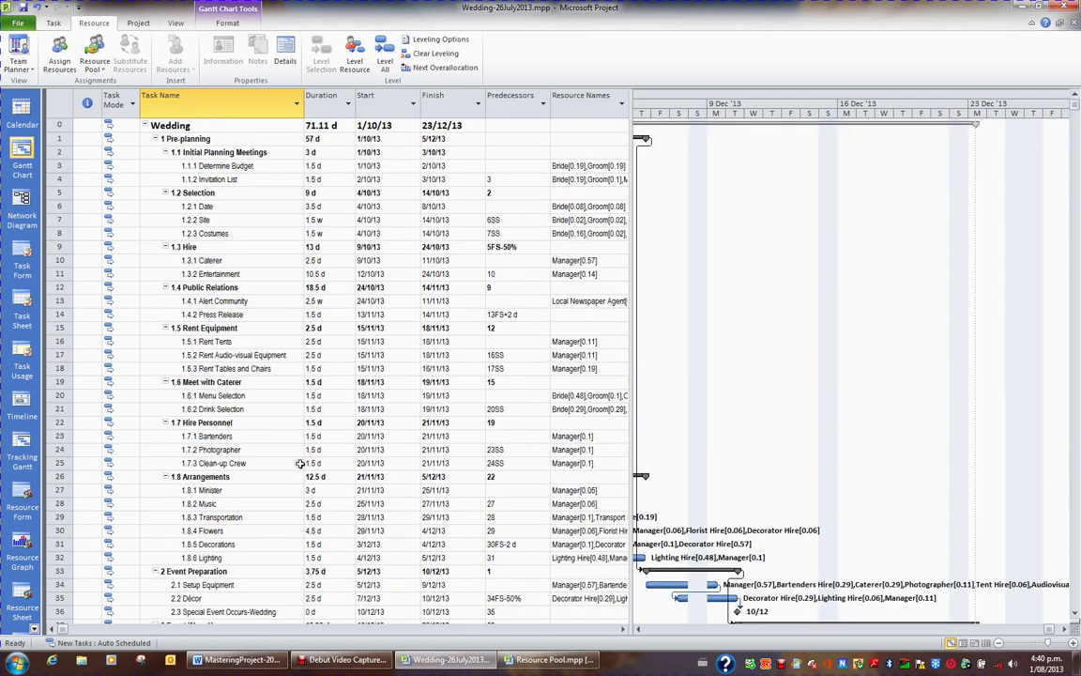
{"action": "left_click", "coordinate": [260, 274]}
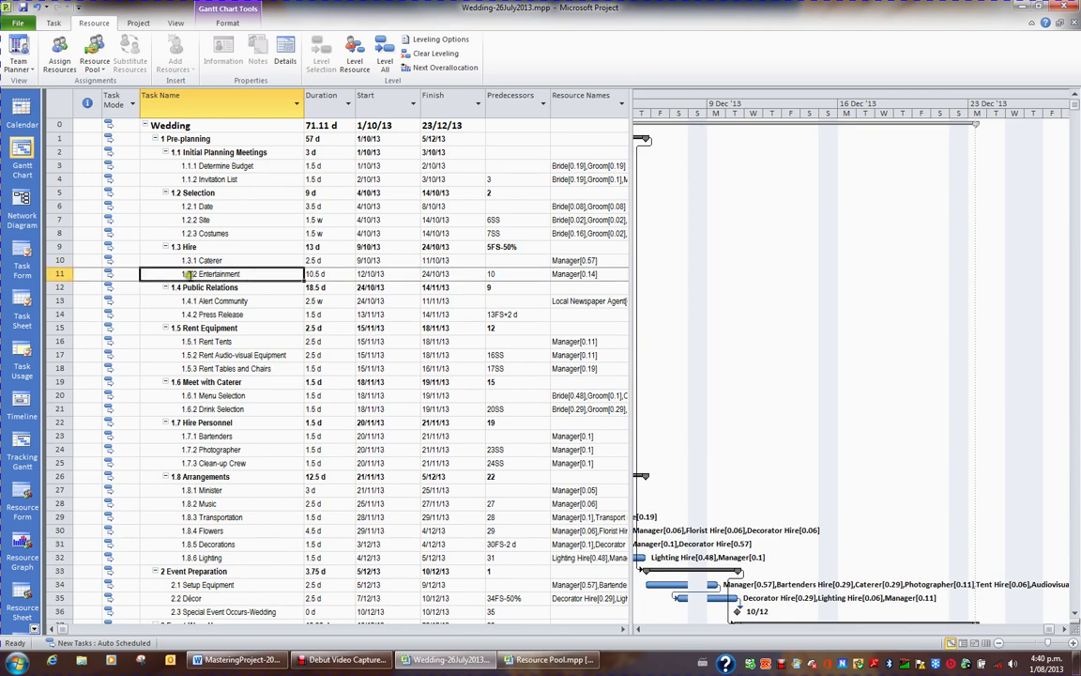